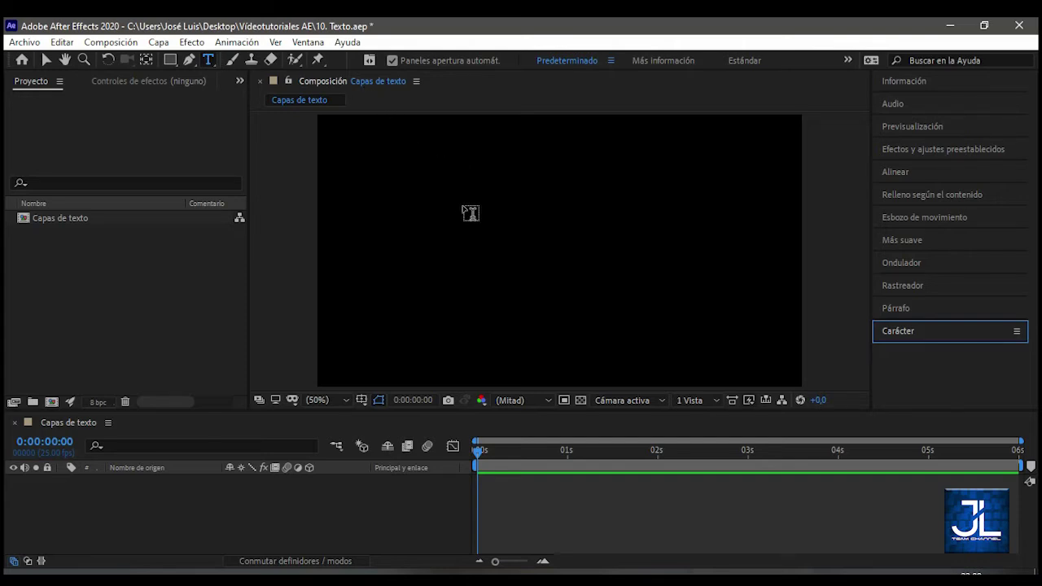
Create a text layer reading JL TEAM CHANNEL and move it to the centre of the composition
click(465, 205)
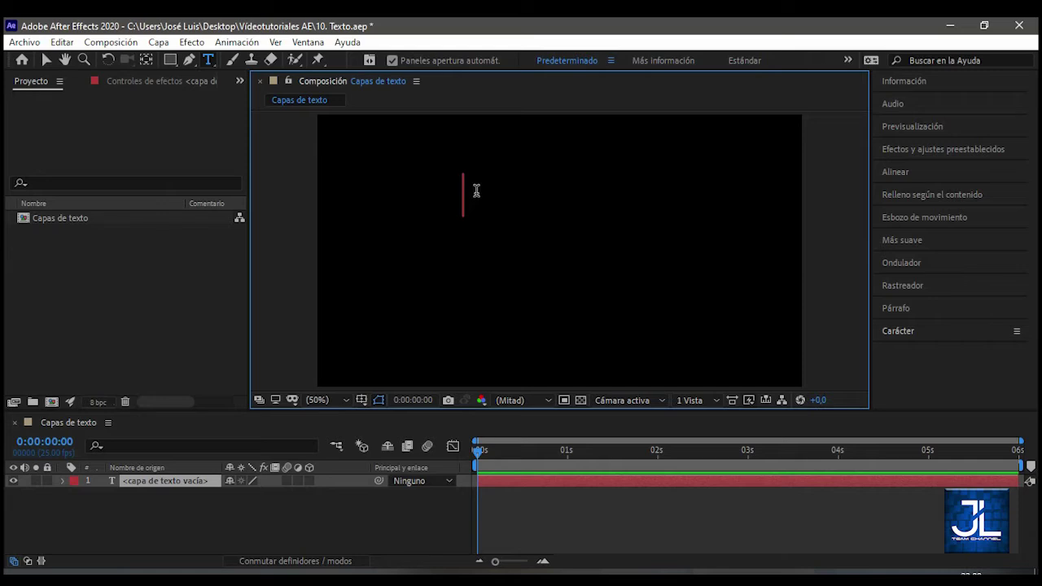
text(JL)
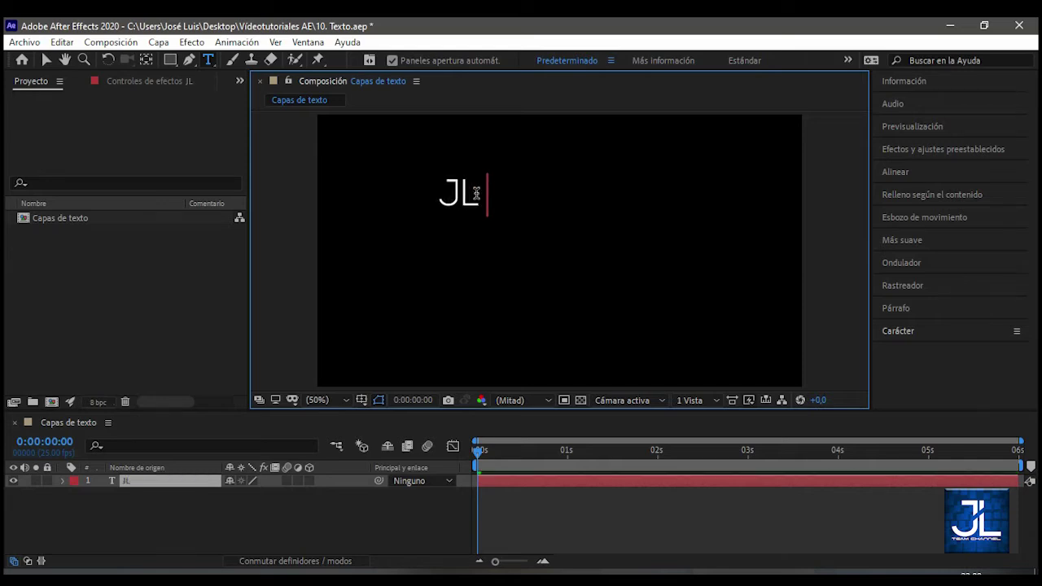
text( TEAM )
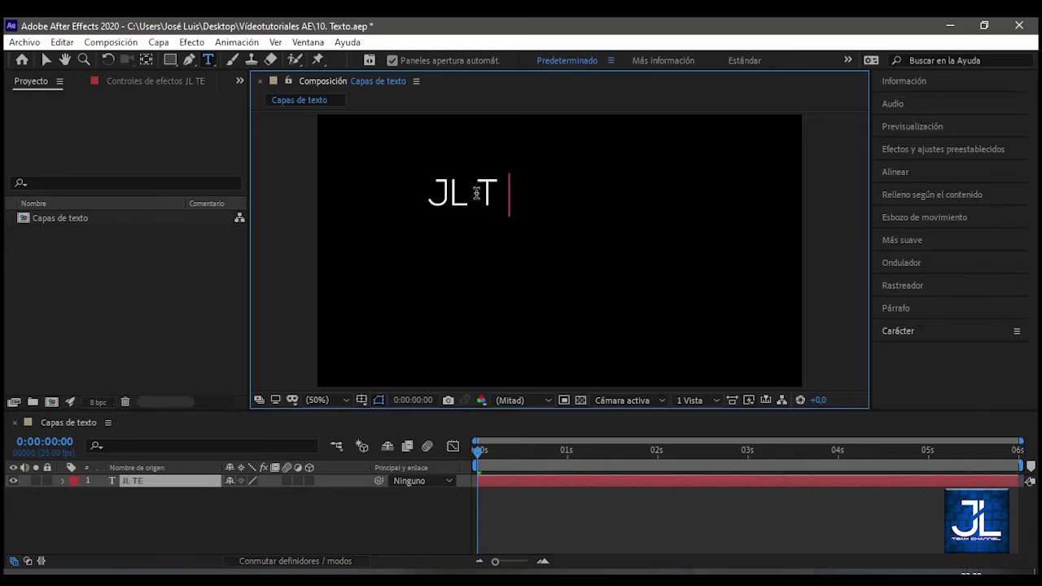
text(C)
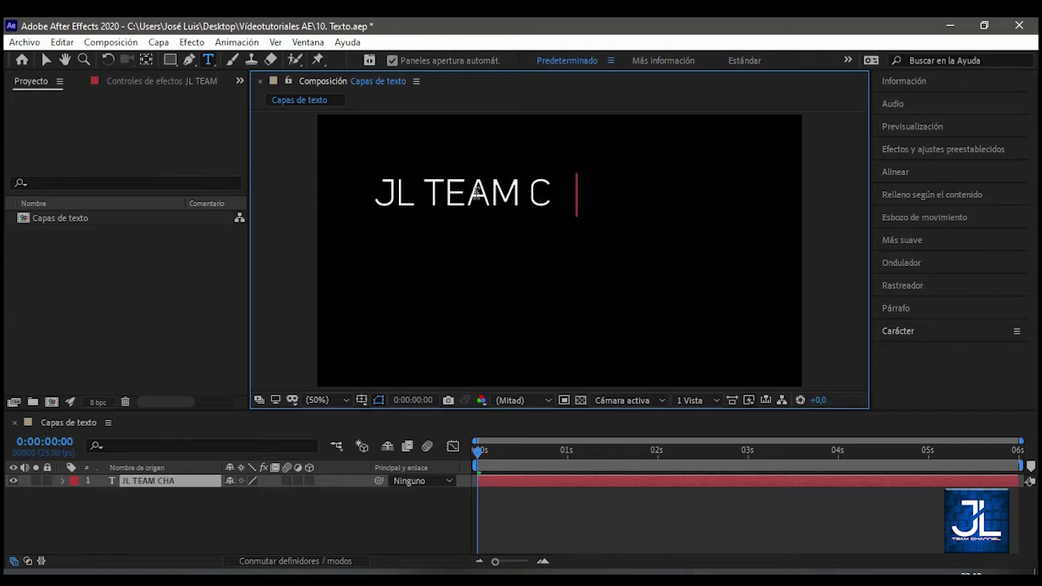
text(HANNEL)
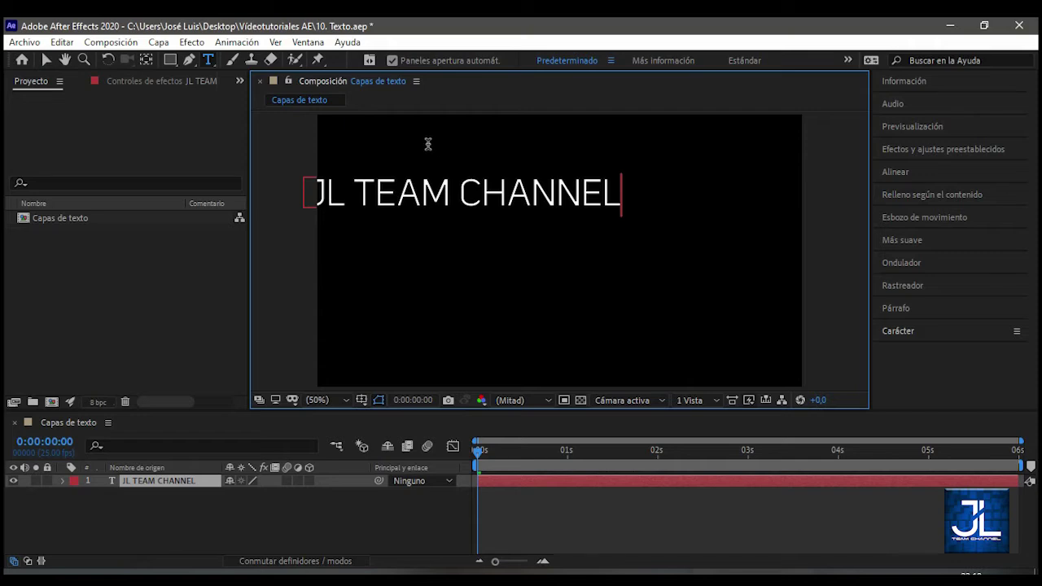
click(46, 64)
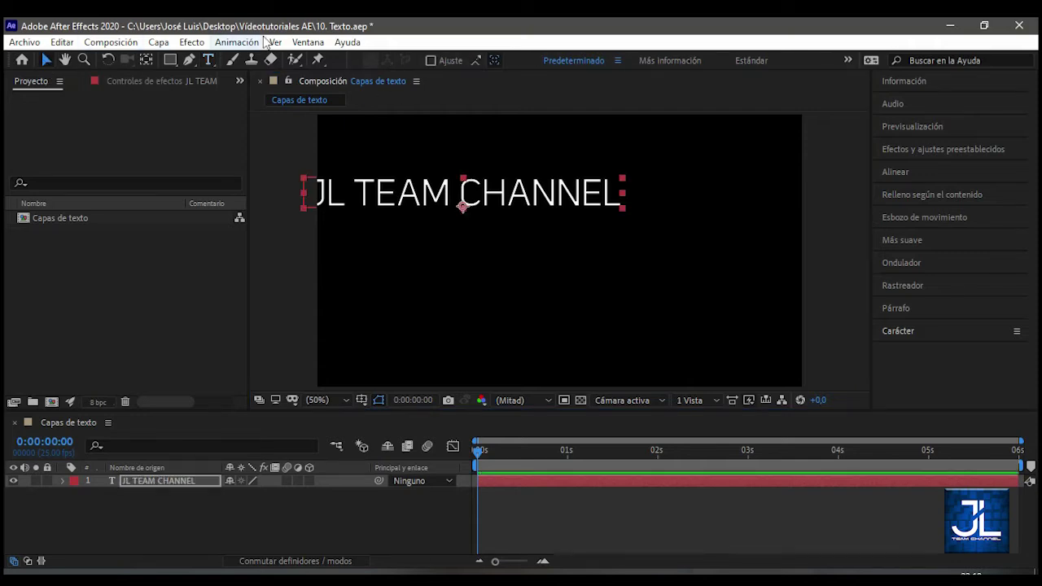
drag(459, 199, 522, 238)
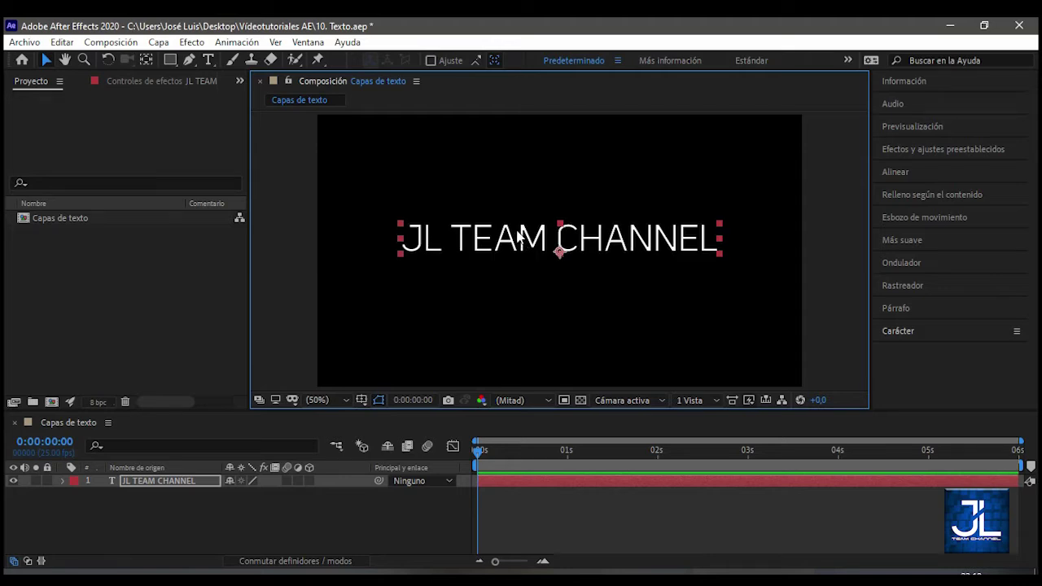
Expand the text layer's Transform properties and review the anchor point, position, scale, rotation and opacity
click(175, 481)
click(61, 481)
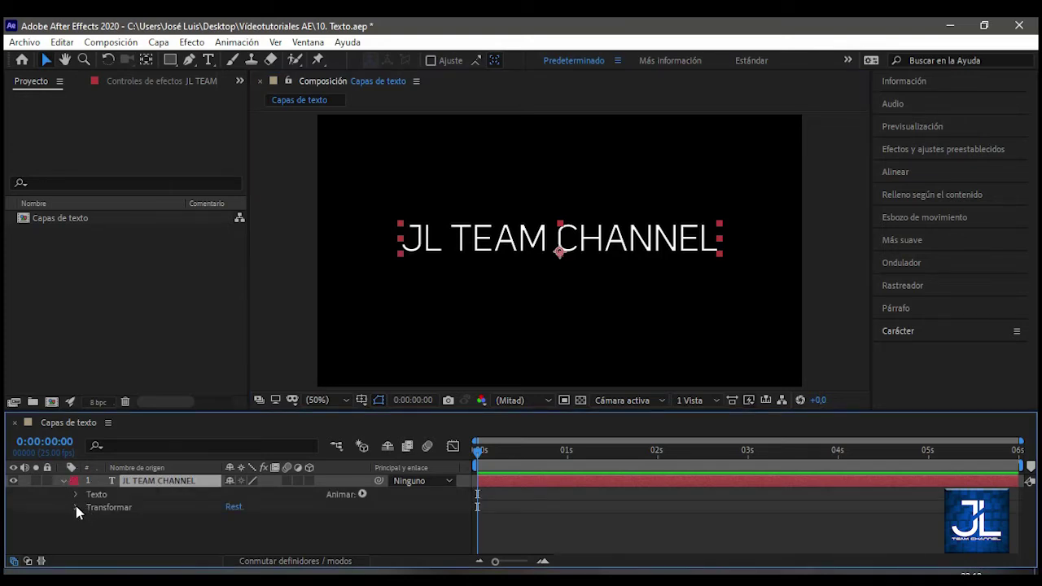
click(76, 507)
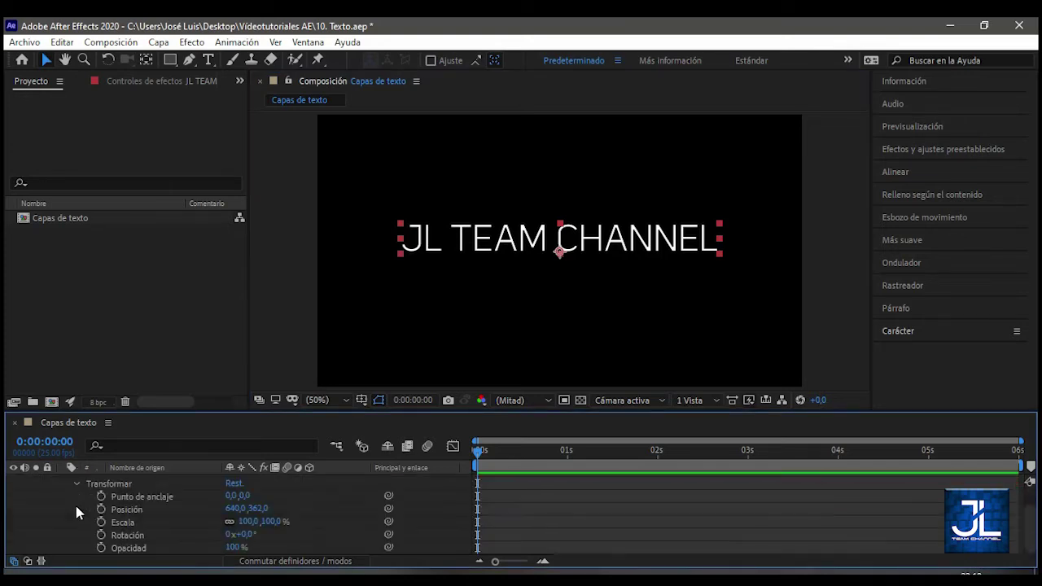
click(150, 498)
click(141, 507)
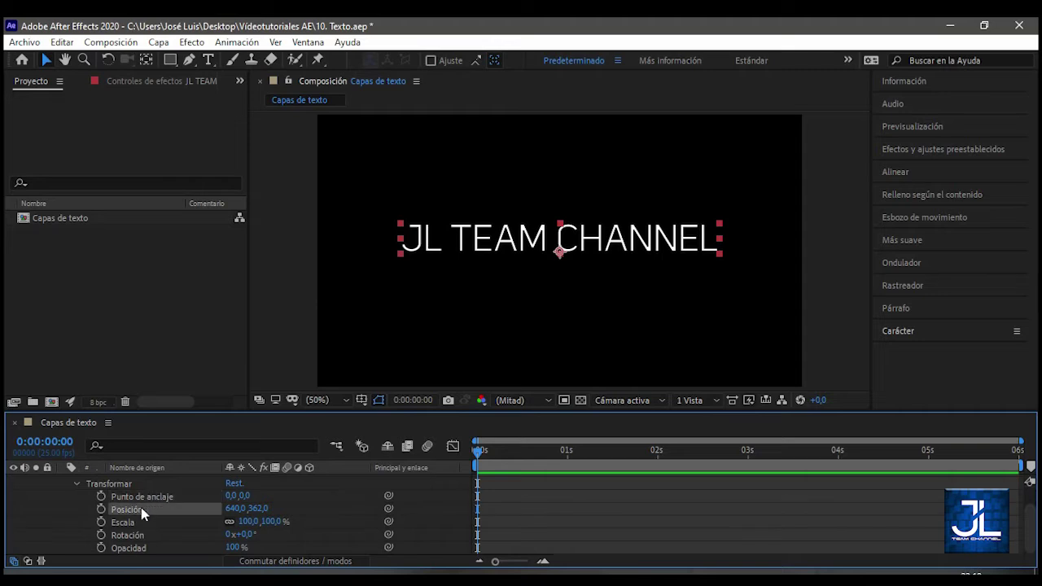
click(135, 520)
click(131, 538)
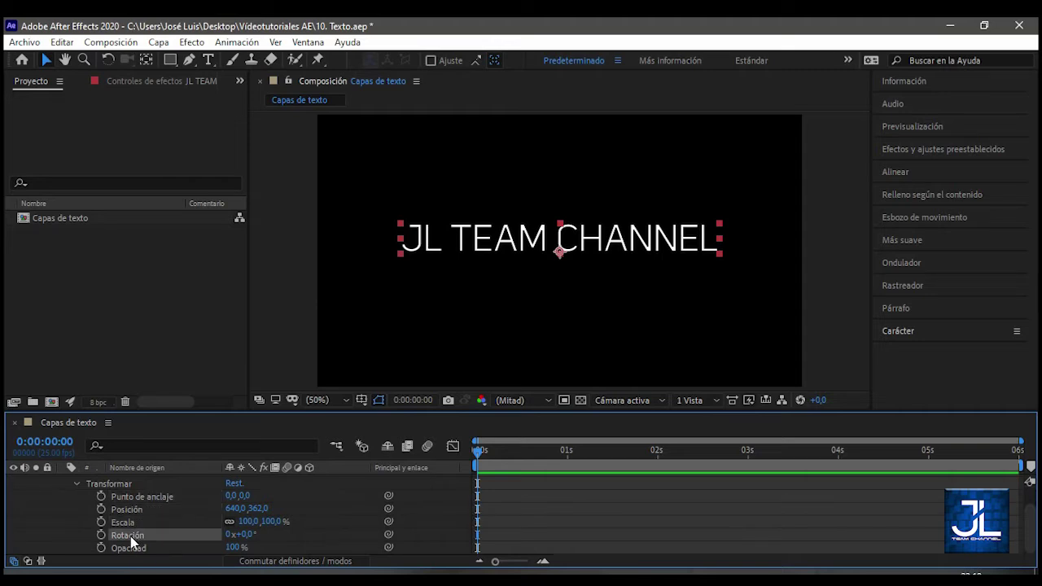
click(131, 550)
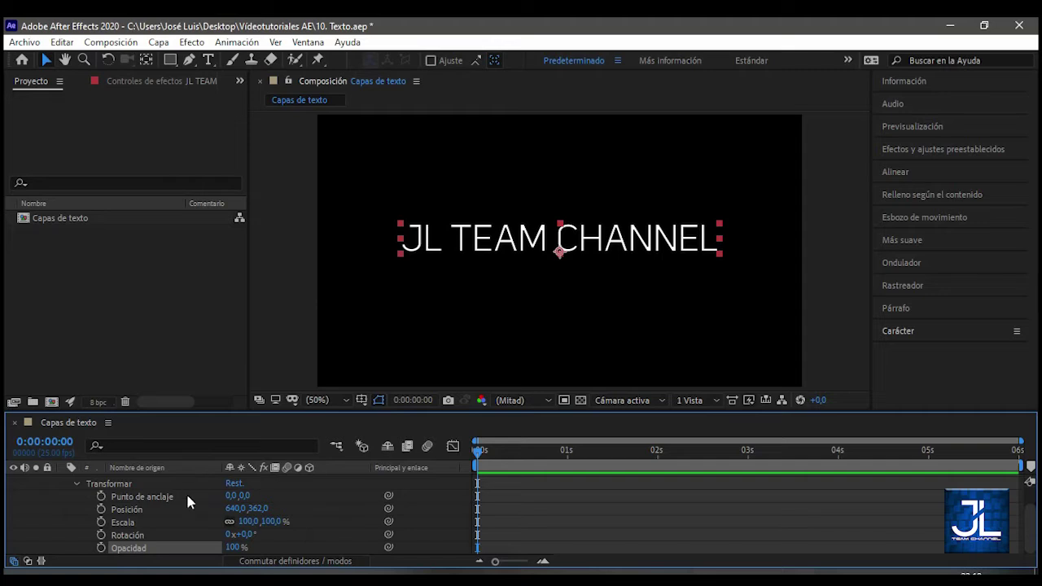
Shift the text layer's position to 666, 359 and its scale to 119%, try a rotation and reset it to 0°
drag(232, 508, 249, 537)
click(249, 536)
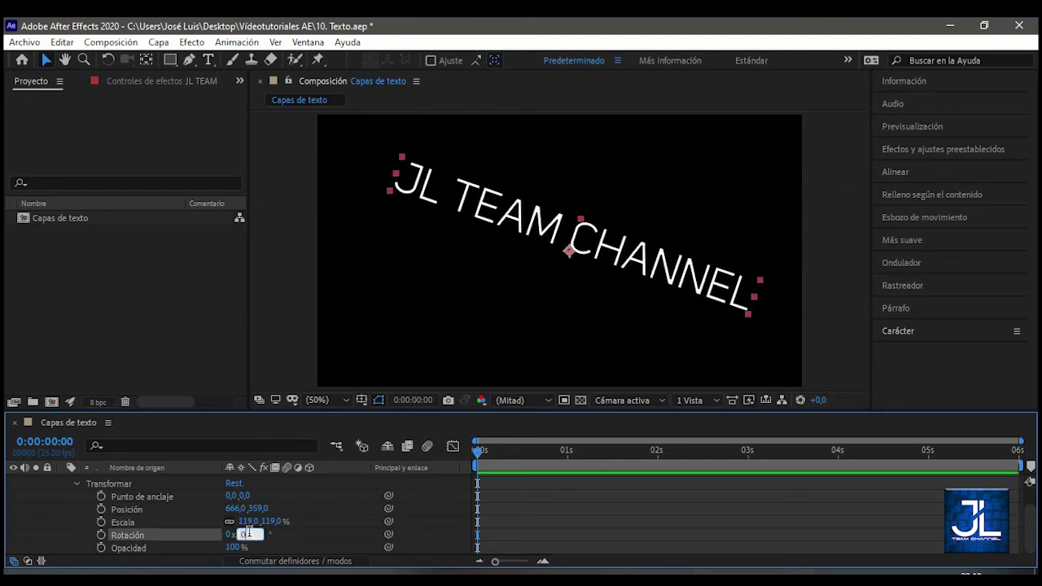
text(0)
key(Return)
mouse_move(234, 552)
mouse_down()
mouse_move(195, 554)
mouse_move(237, 548)
mouse_up()
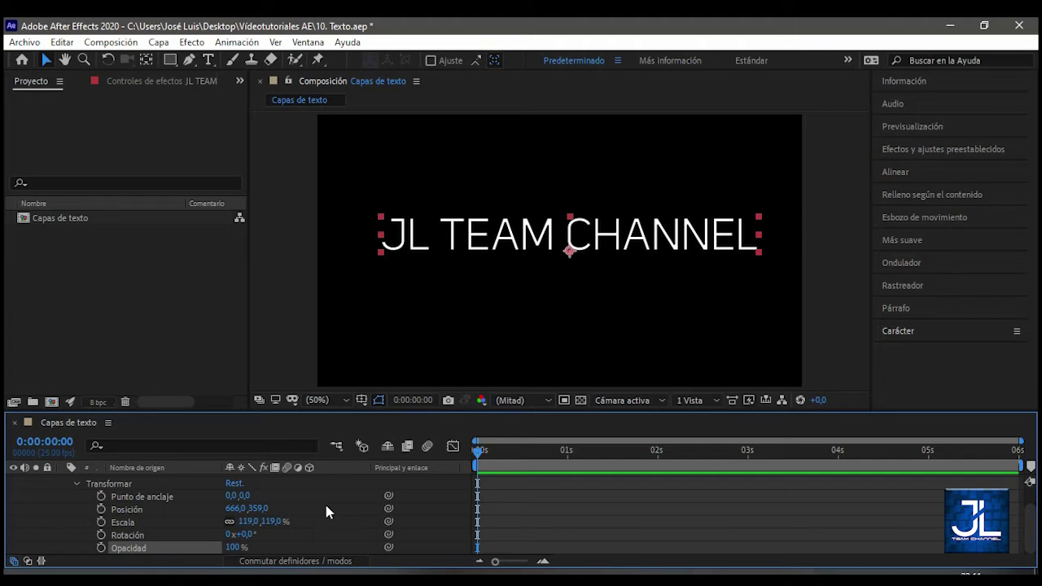
Try enlarging the text layer's scale up to 1327% and reset it to 100%
drag(247, 520, 769, 479)
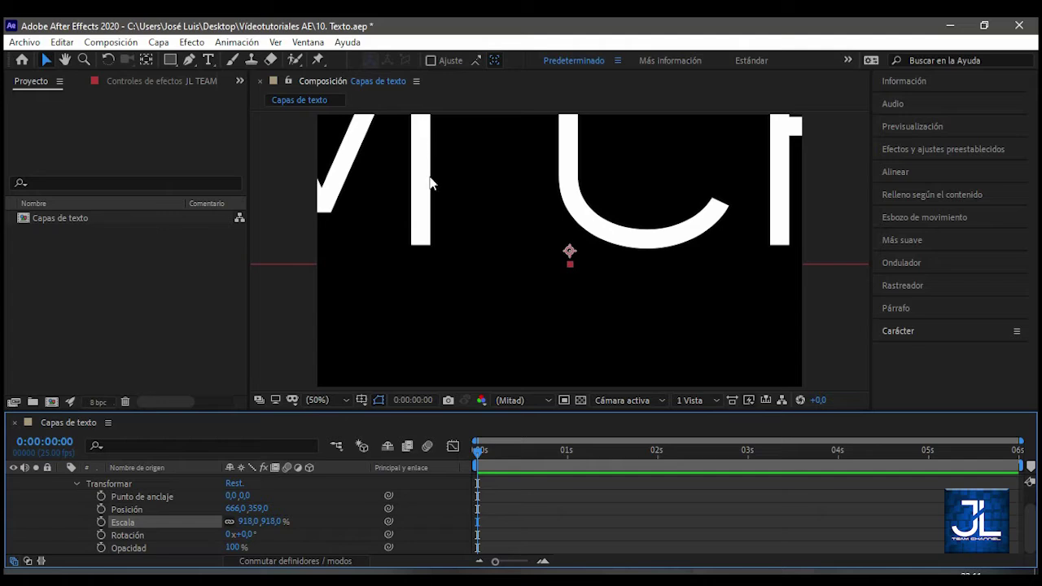
drag(248, 521, 376, 219)
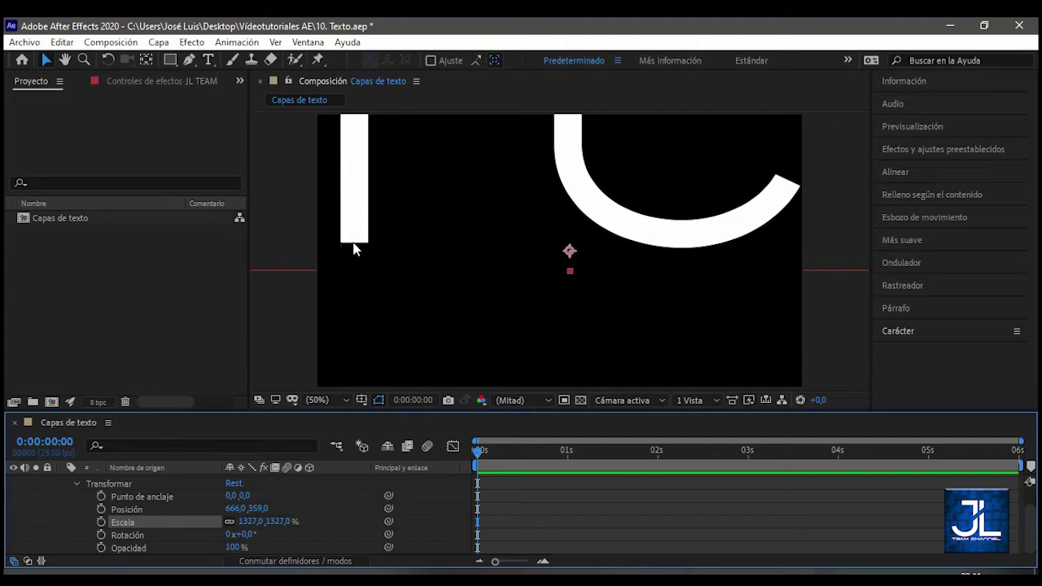
click(248, 521)
key(Return)
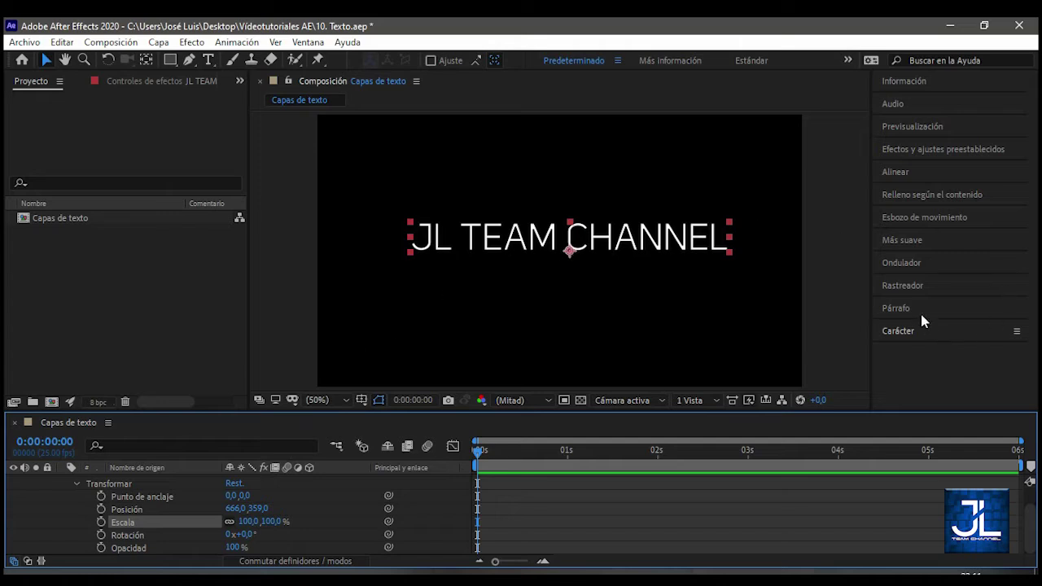
Show the character settings and change the text layer's font to Verdana
click(897, 331)
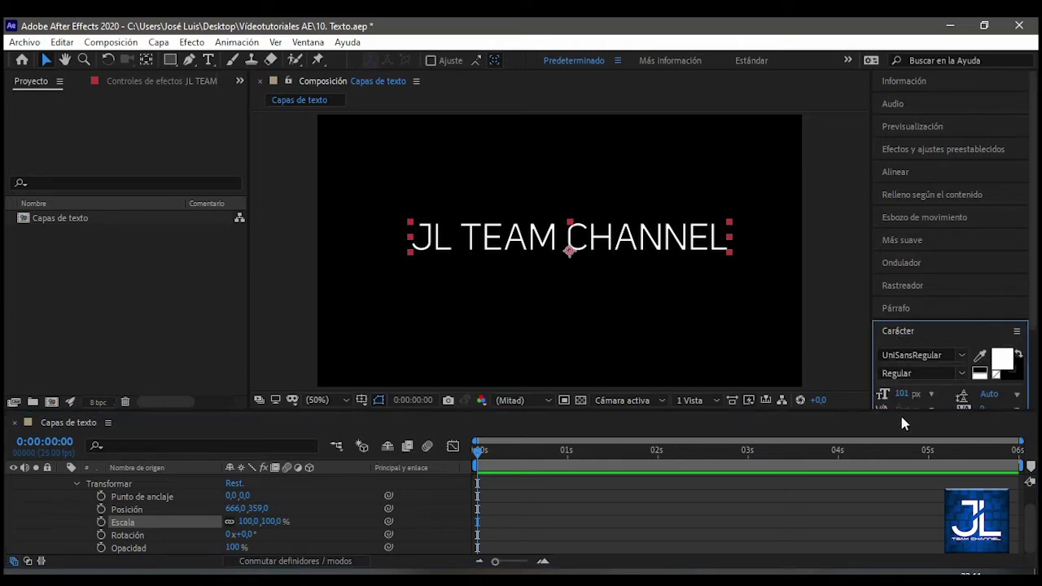
drag(1035, 307, 1037, 389)
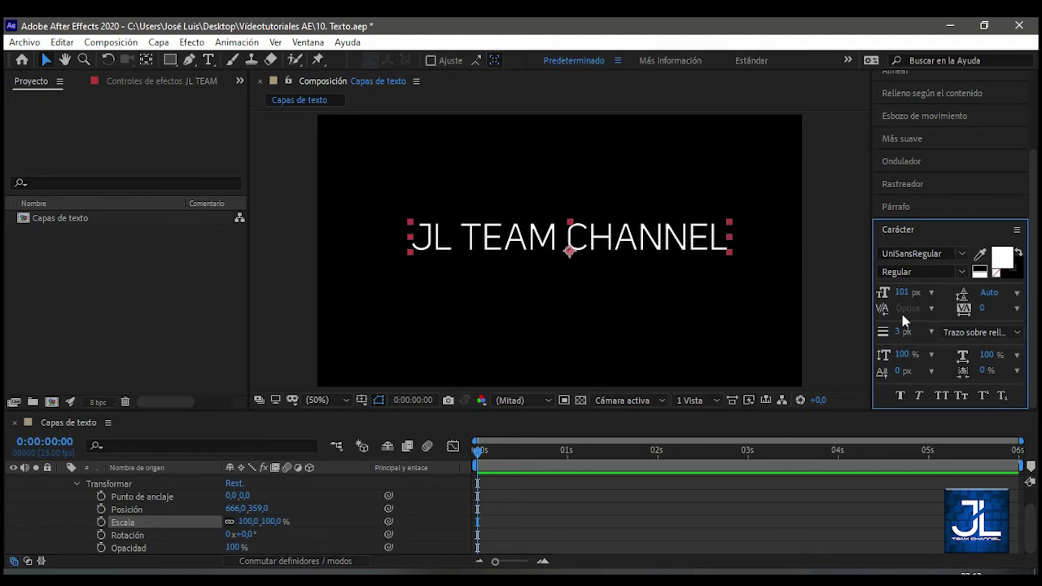
click(961, 254)
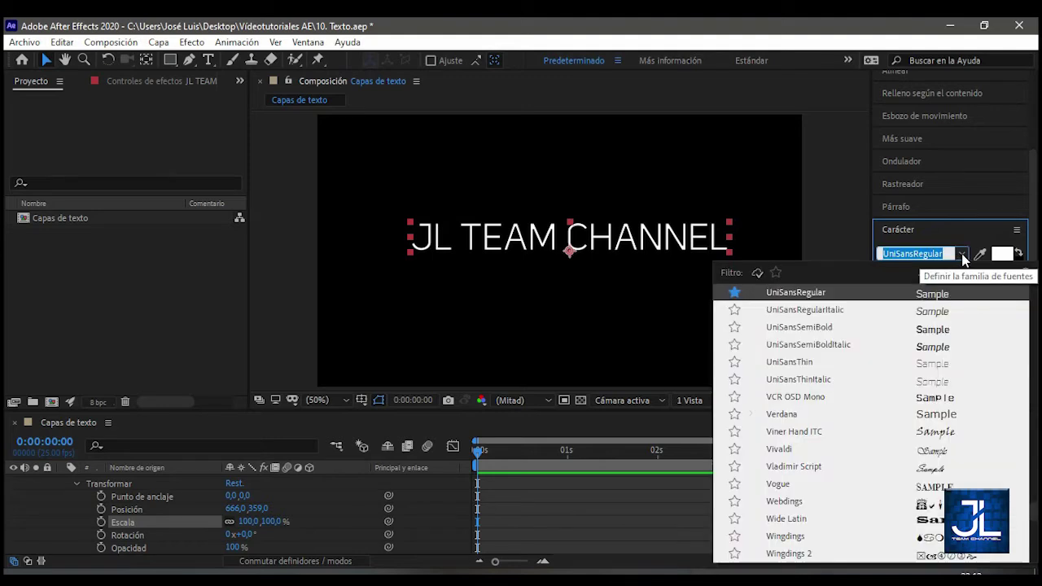
click(783, 415)
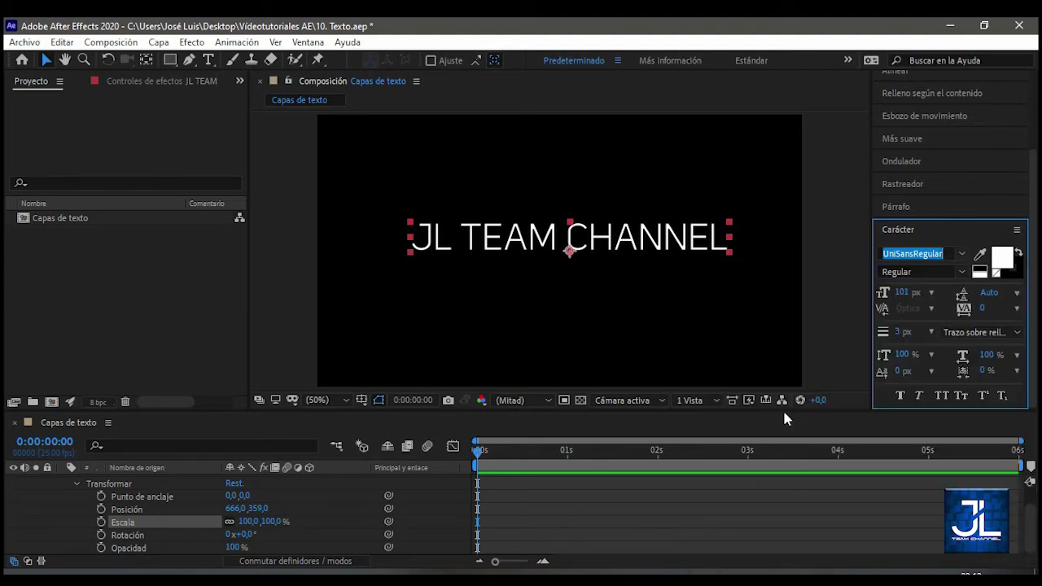
Change the whole text's font to Segoe Print
click(961, 254)
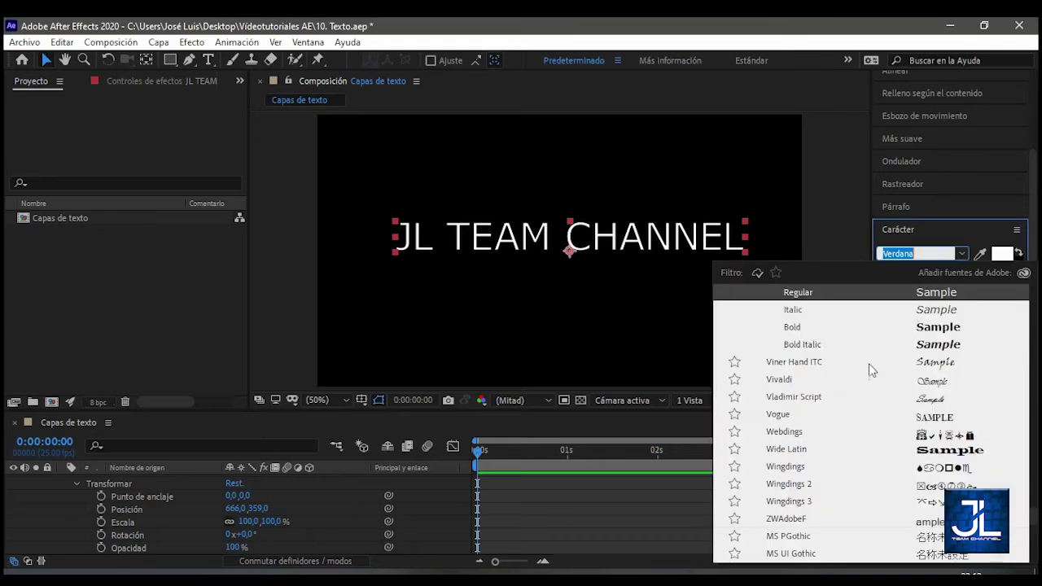
scroll(788, 415, up, 5)
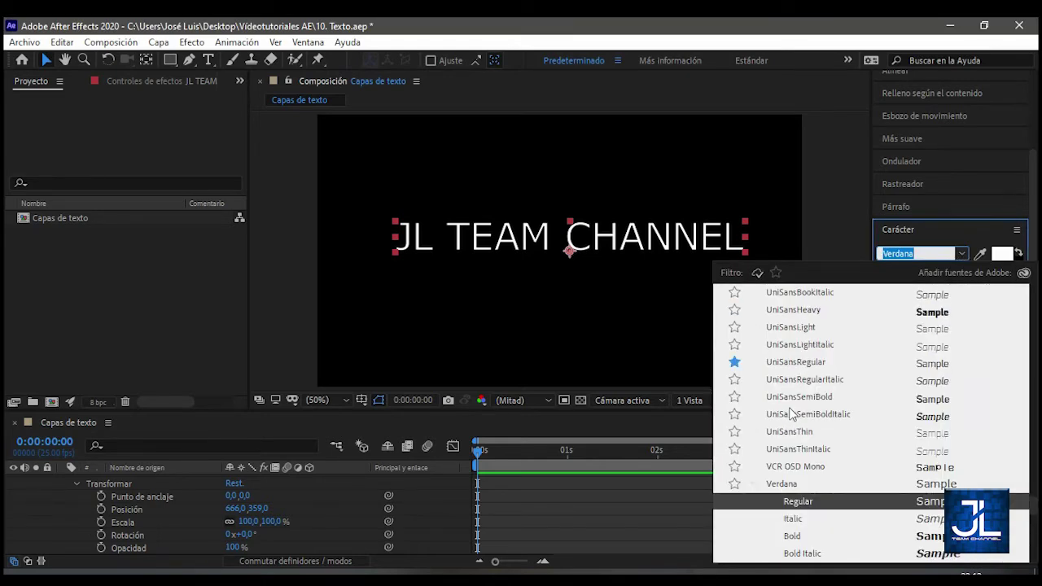
scroll(791, 415, up, 10)
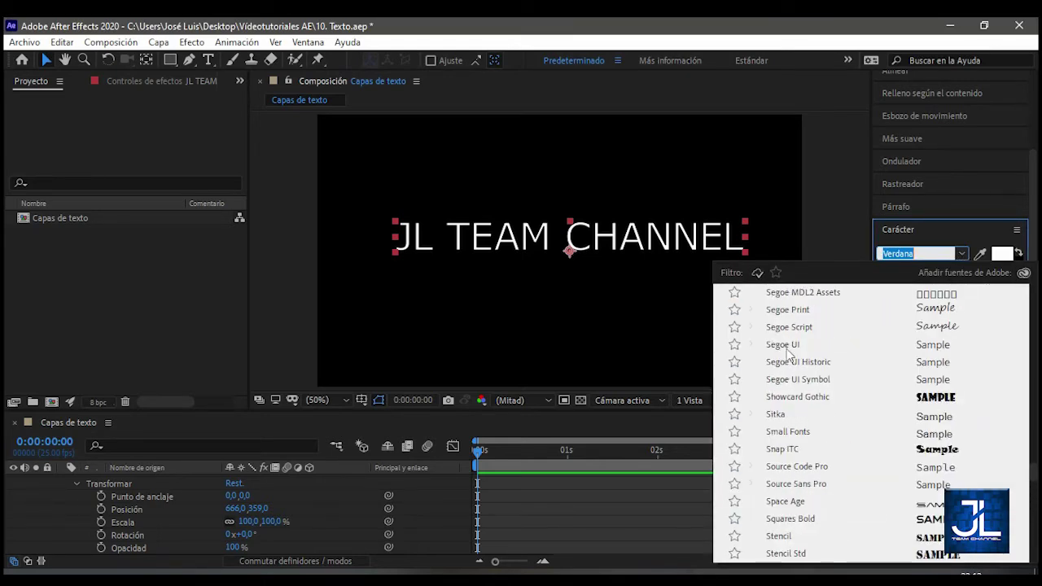
click(783, 310)
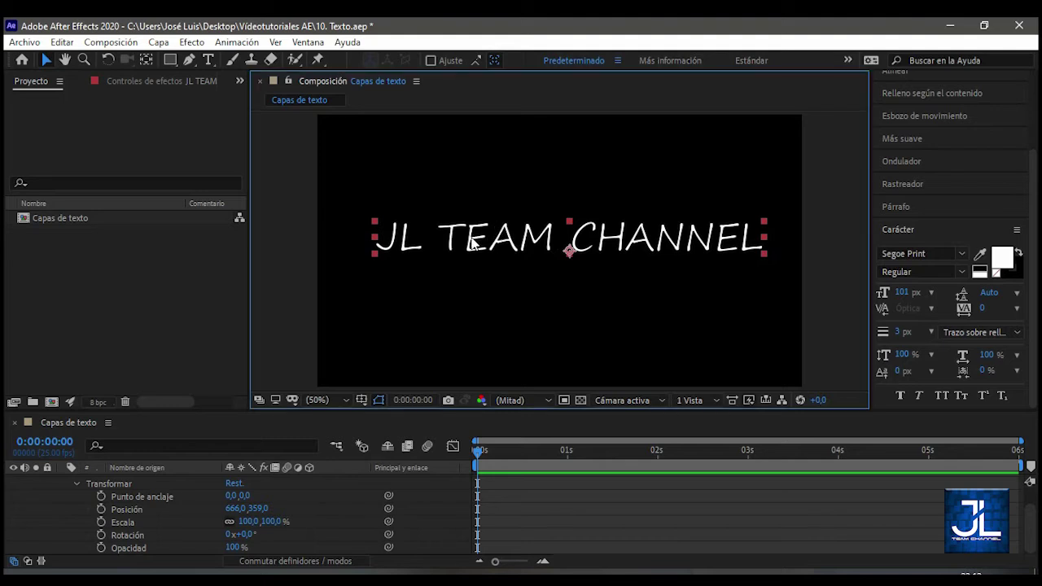
Change the font of only the word TEAM to Space Age
double_click(470, 243)
drag(436, 238, 558, 238)
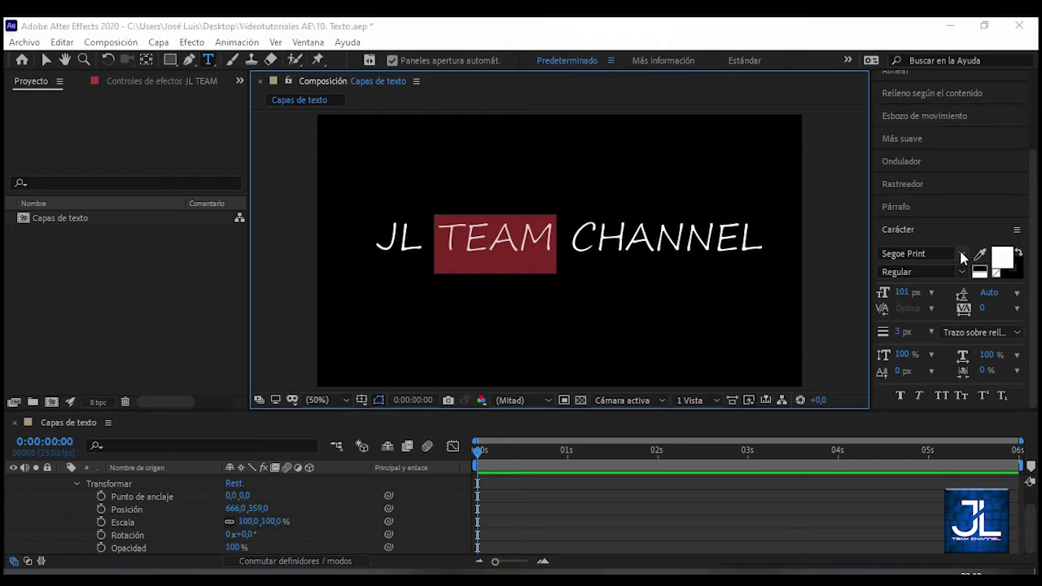
click(938, 256)
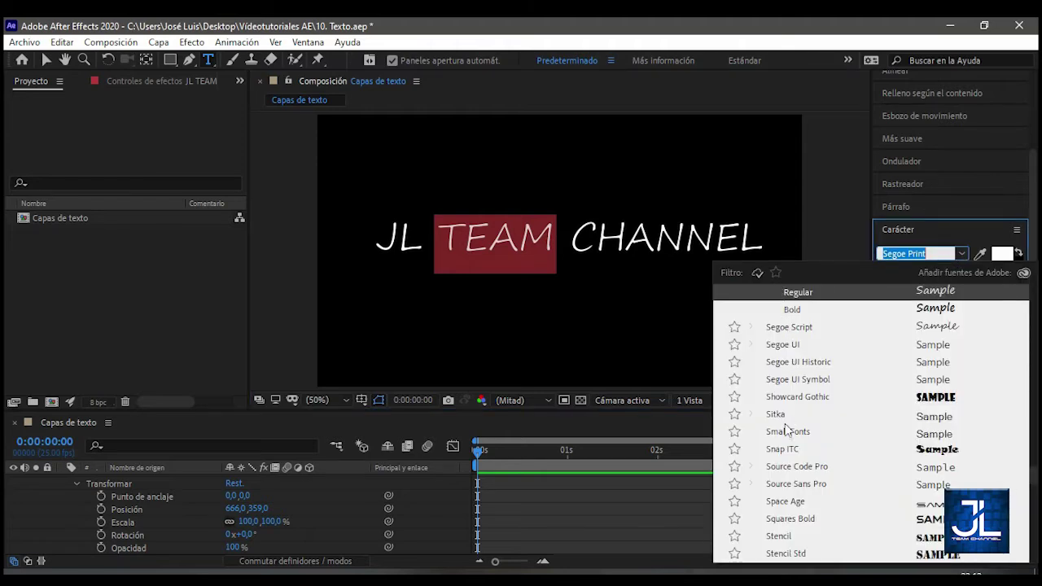
key(Escape)
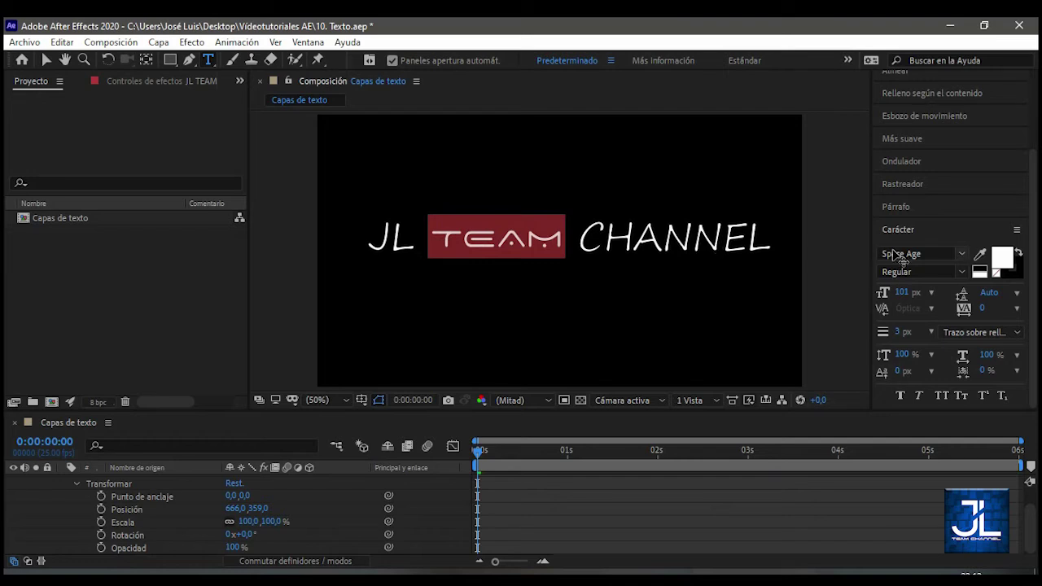
Set the fill colour of the word TEAM to light blue and leave text editing
click(1003, 258)
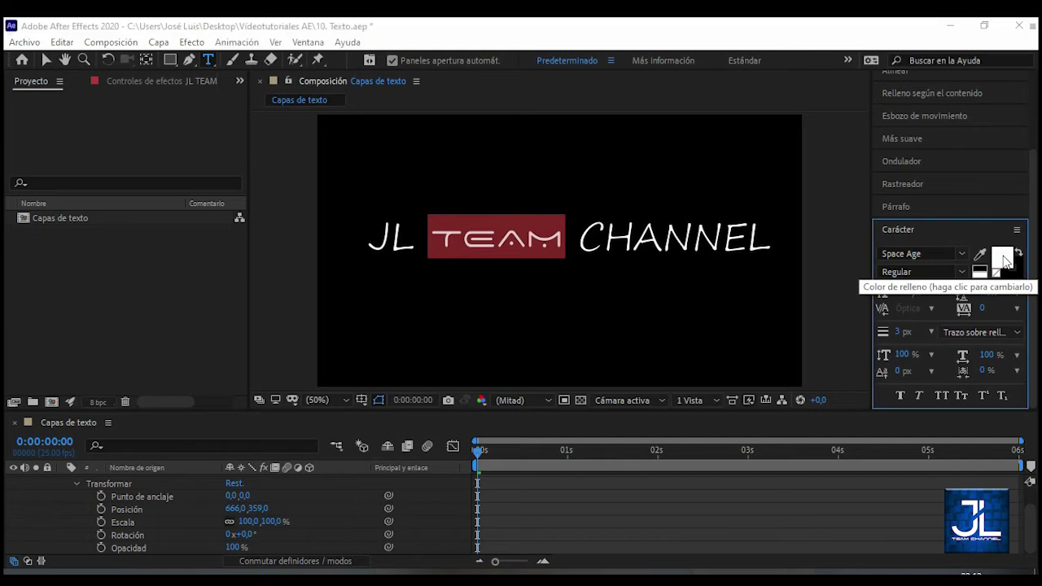
click(257, 348)
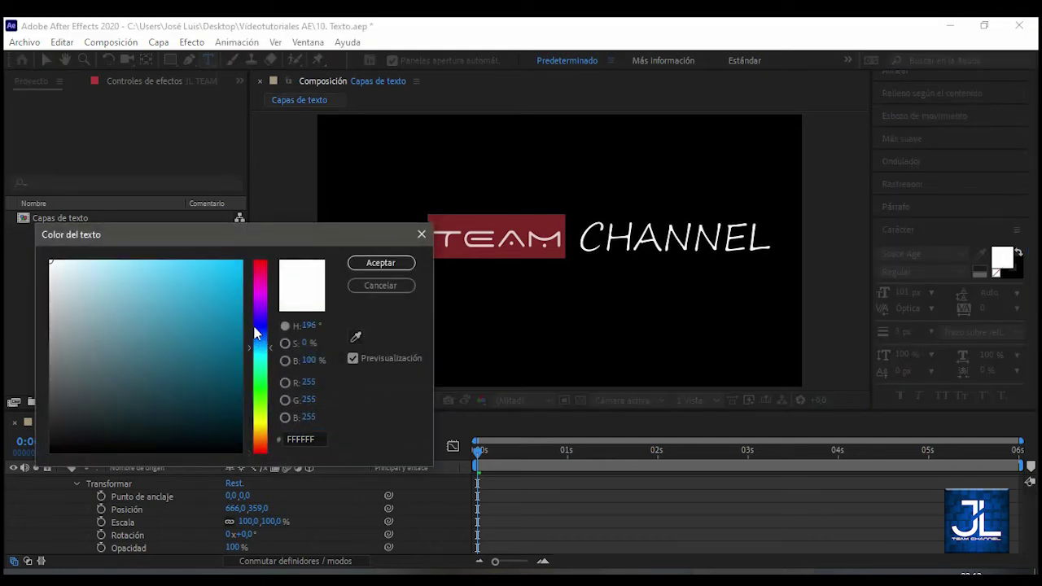
click(226, 277)
click(380, 263)
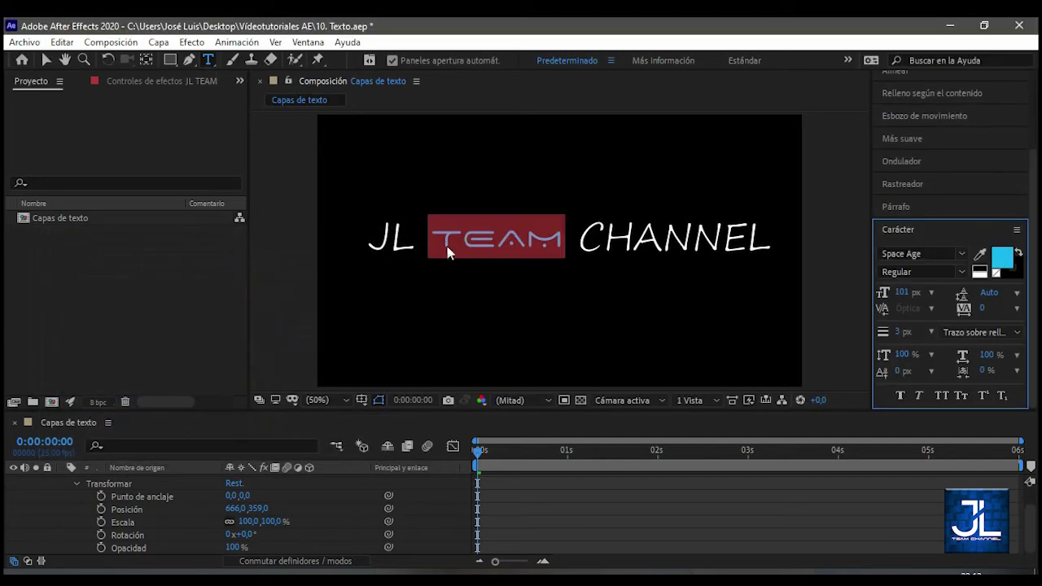
click(45, 60)
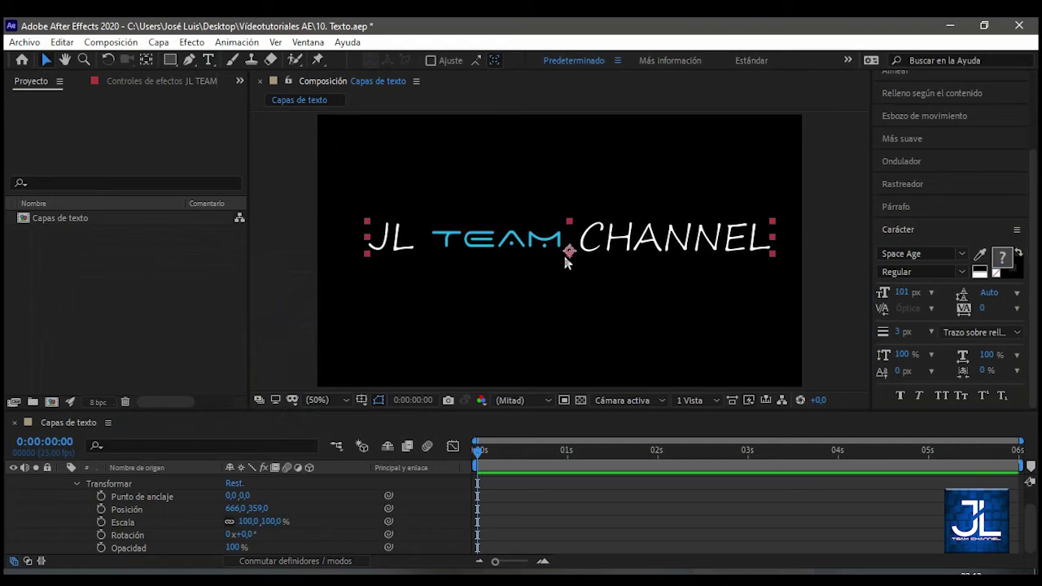
Give the whole text a bright red stroke and enlarge the layer's scale to 245%
click(1014, 270)
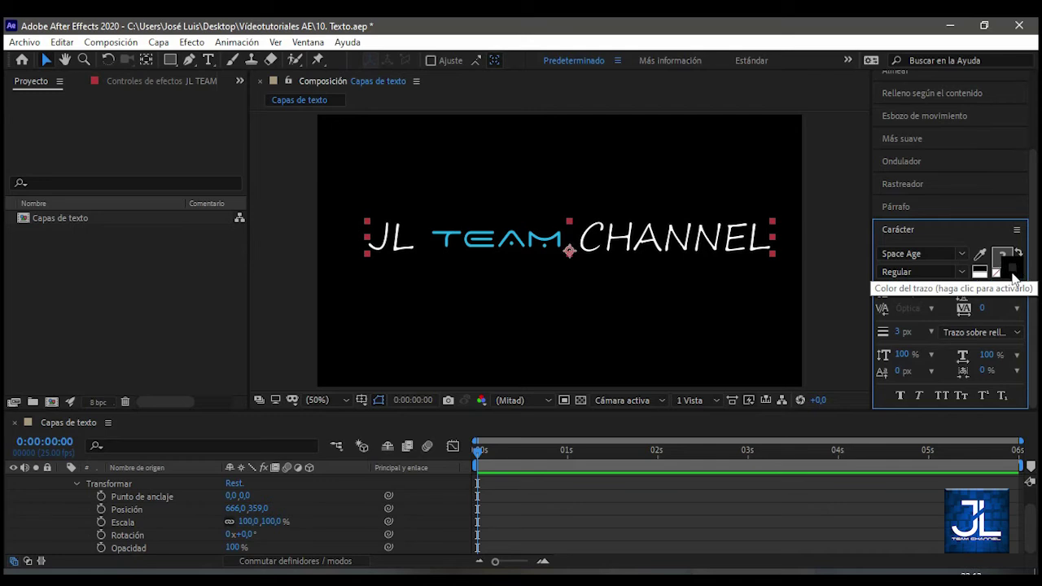
drag(234, 268, 249, 249)
click(381, 264)
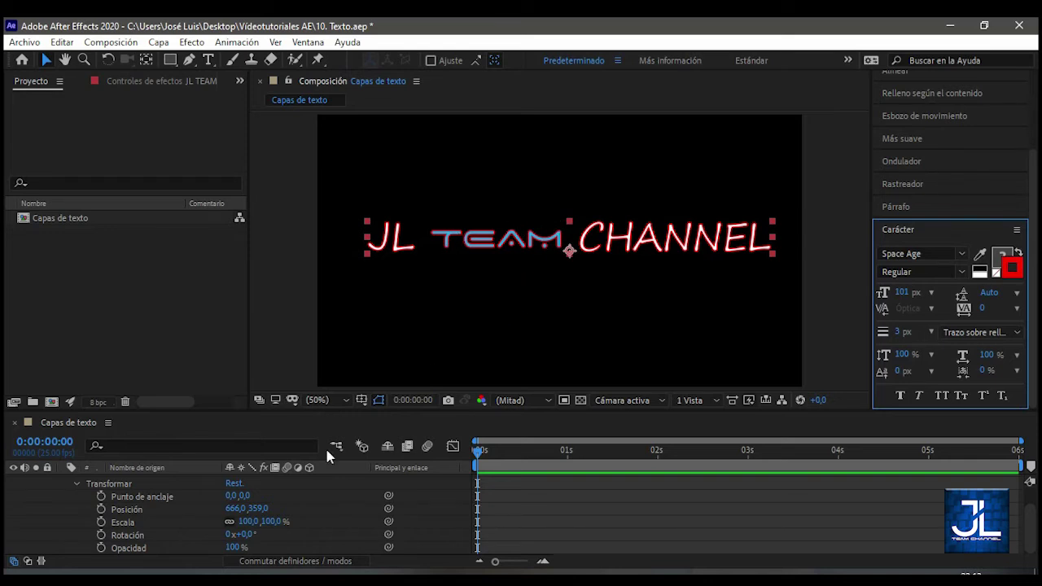
drag(261, 522, 498, 258)
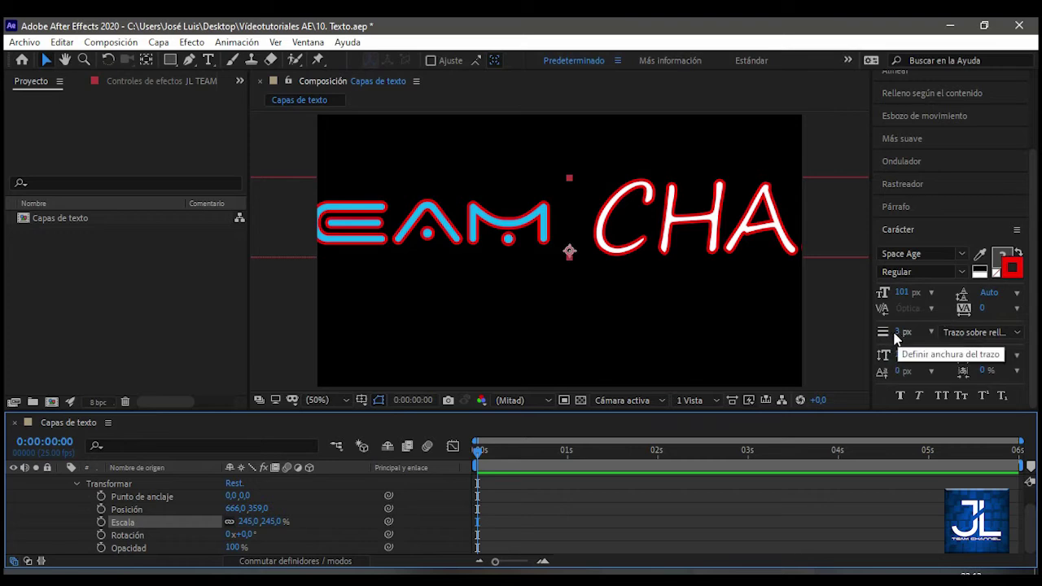
Try the fill-over-stroke order on the whole text and restore stroke over fill
mouse_move(896, 335)
mouse_down()
mouse_move(912, 335)
mouse_move(901, 333)
mouse_up()
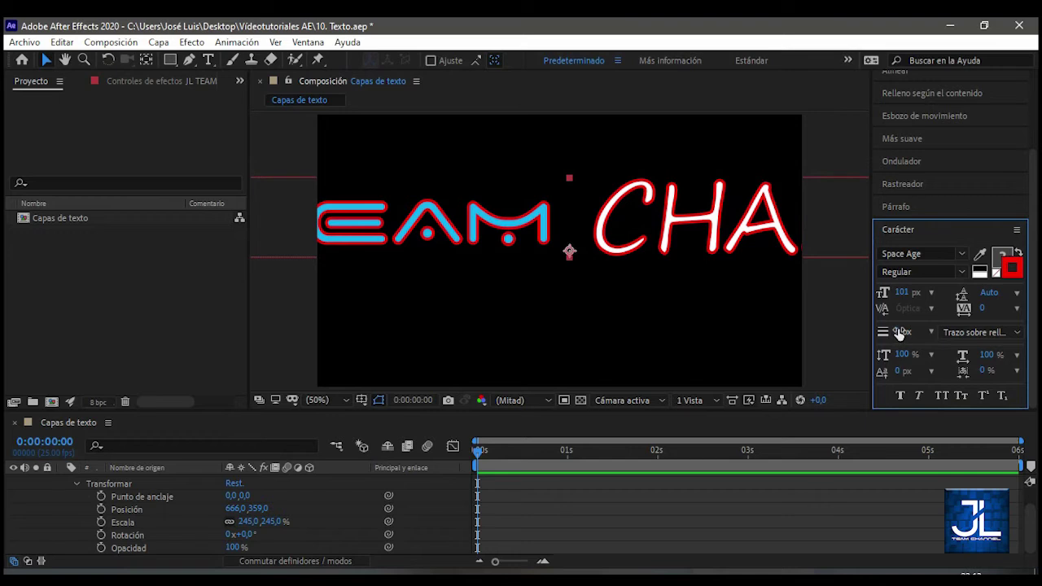
click(1011, 337)
click(910, 345)
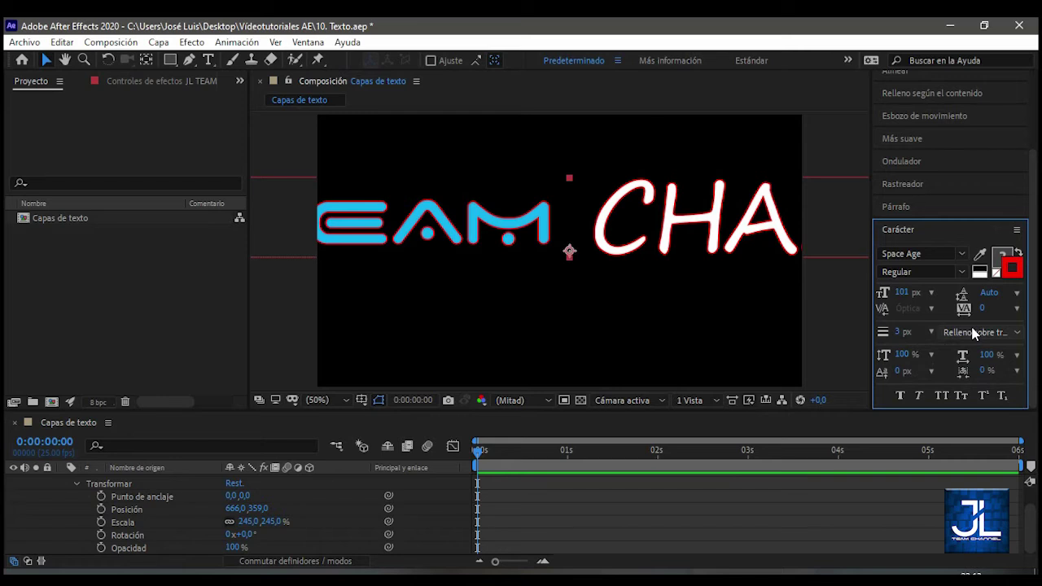
click(974, 334)
click(908, 366)
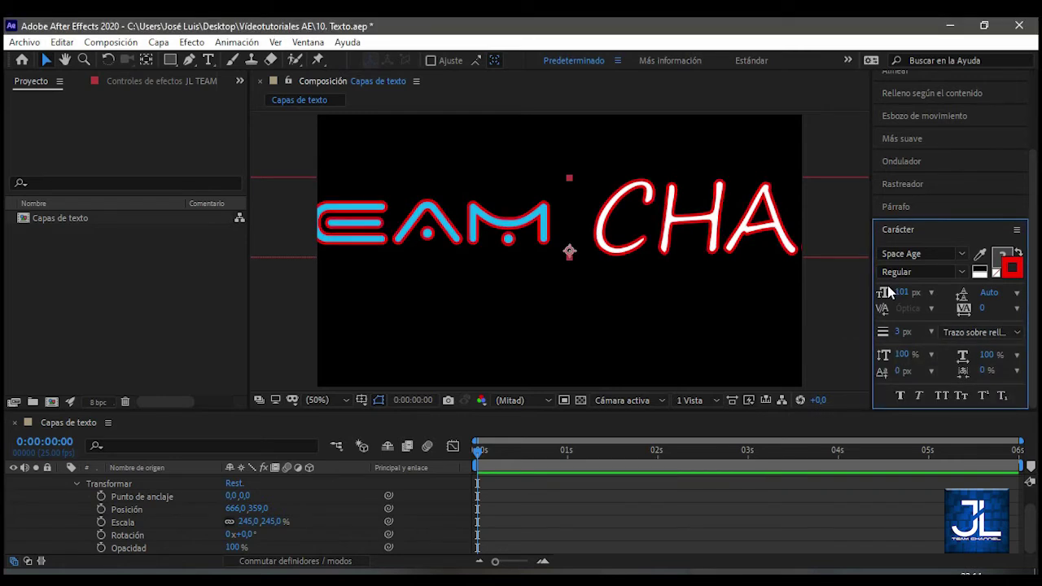
Set the text's font size to 83 px, vertical scale to 81%, horizontal scale to 54% and tracking to 70
drag(902, 298, 927, 290)
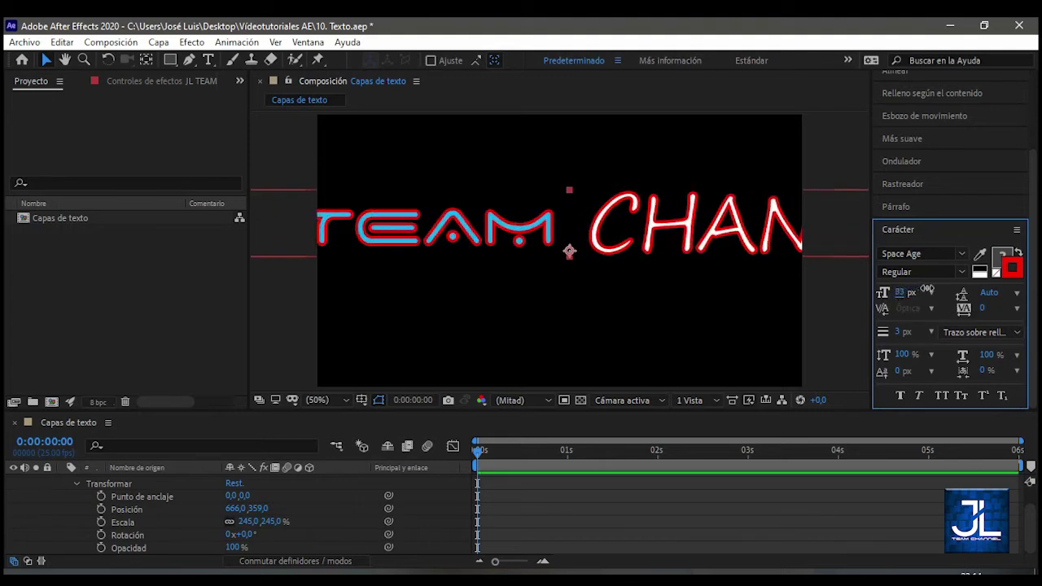
mouse_move(902, 354)
mouse_down()
mouse_move(944, 342)
mouse_move(886, 356)
mouse_up()
drag(987, 360, 959, 361)
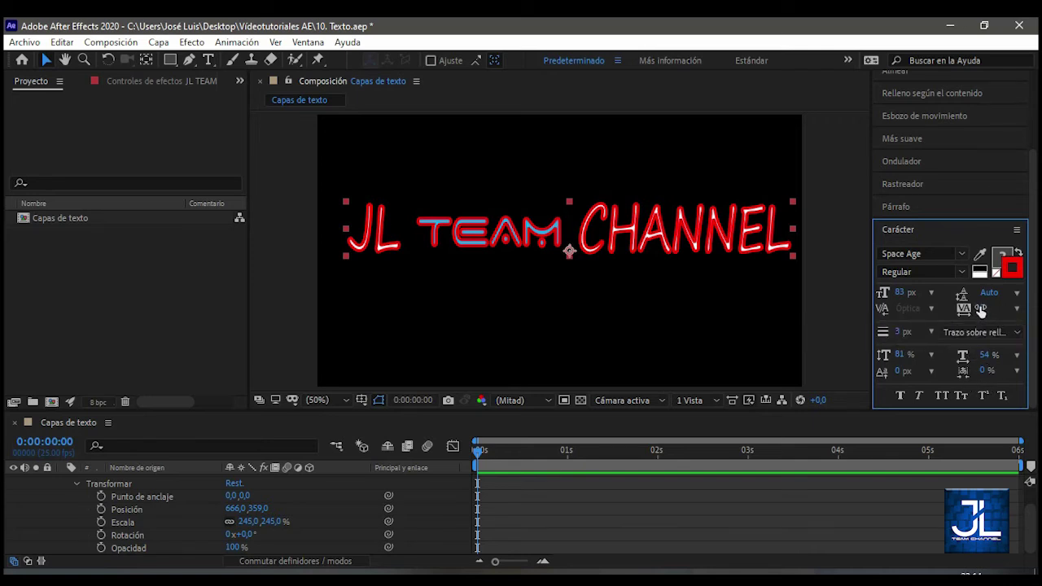
drag(985, 307, 883, 325)
drag(984, 309, 944, 331)
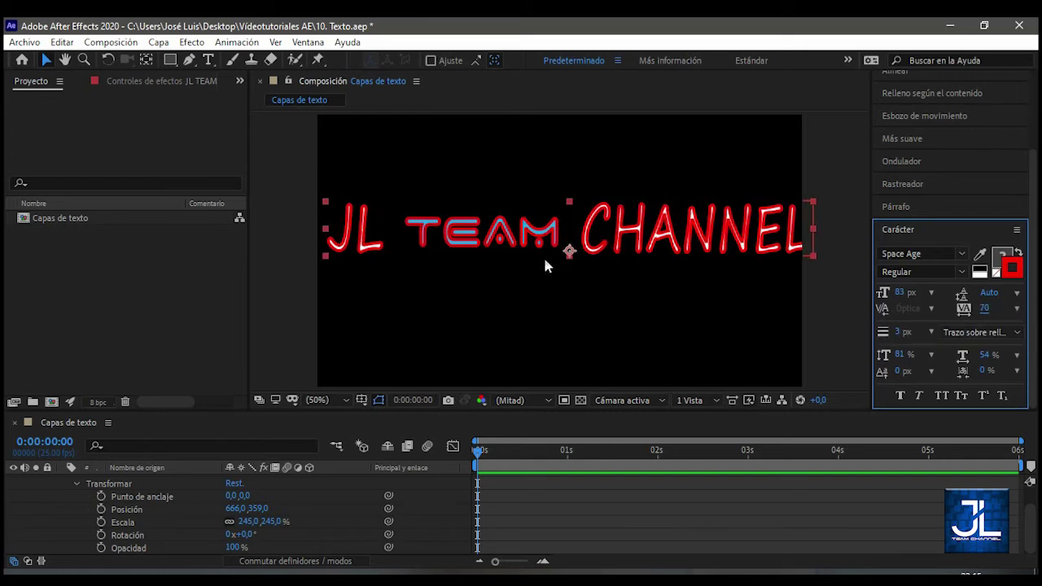
Try a kerning of 227 between the A and M of TEAM, and reset that kerning to 0
double_click(515, 240)
click(521, 240)
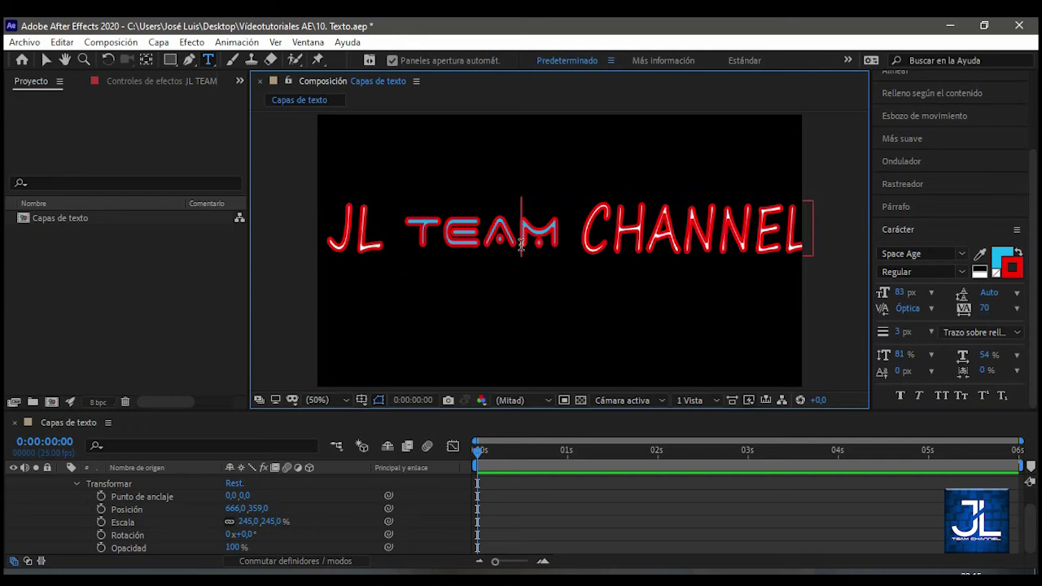
mouse_move(910, 308)
mouse_down()
mouse_move(1007, 289)
mouse_move(825, 323)
mouse_move(926, 320)
mouse_up()
click(931, 309)
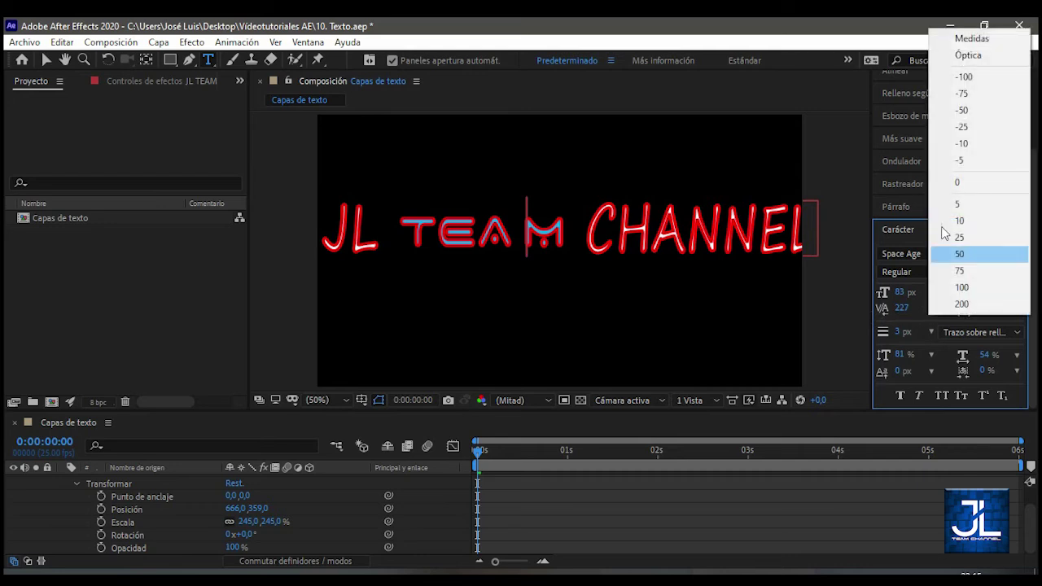
click(972, 185)
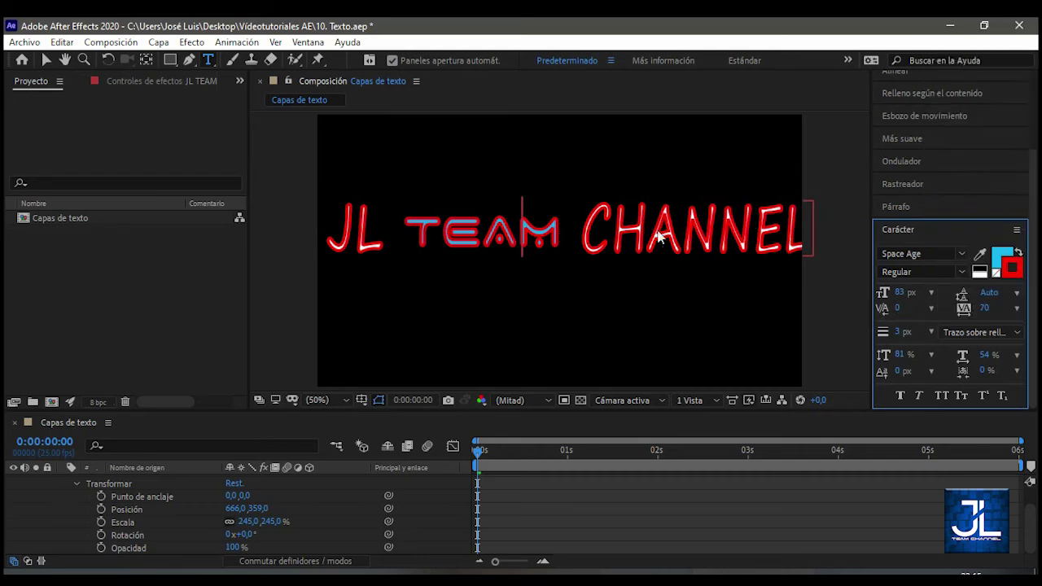
click(634, 243)
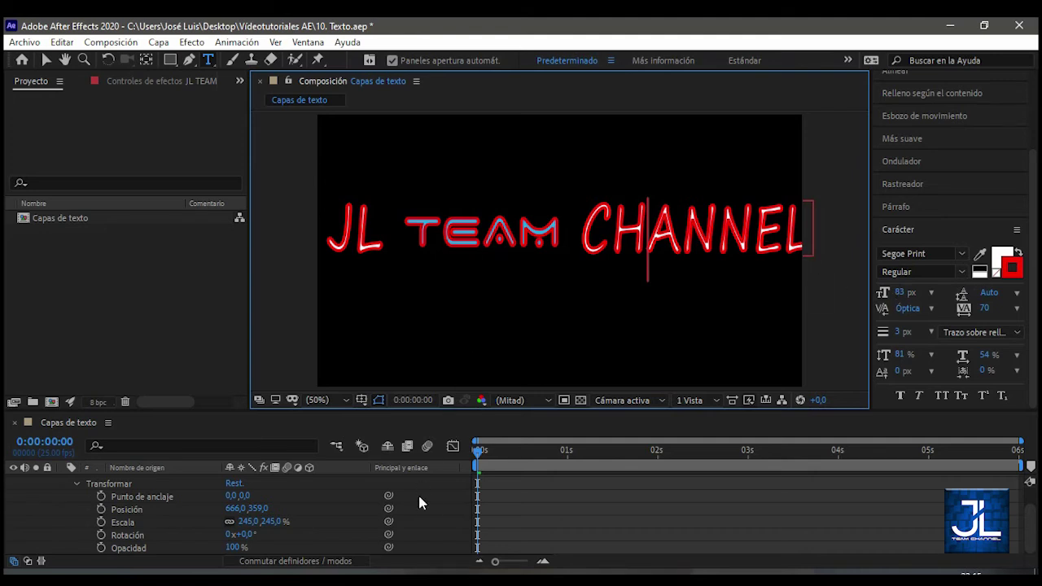
Select the whole JL TEAM CHANNEL text and change its font to Sylfaen
scroll(417, 502, up, 2)
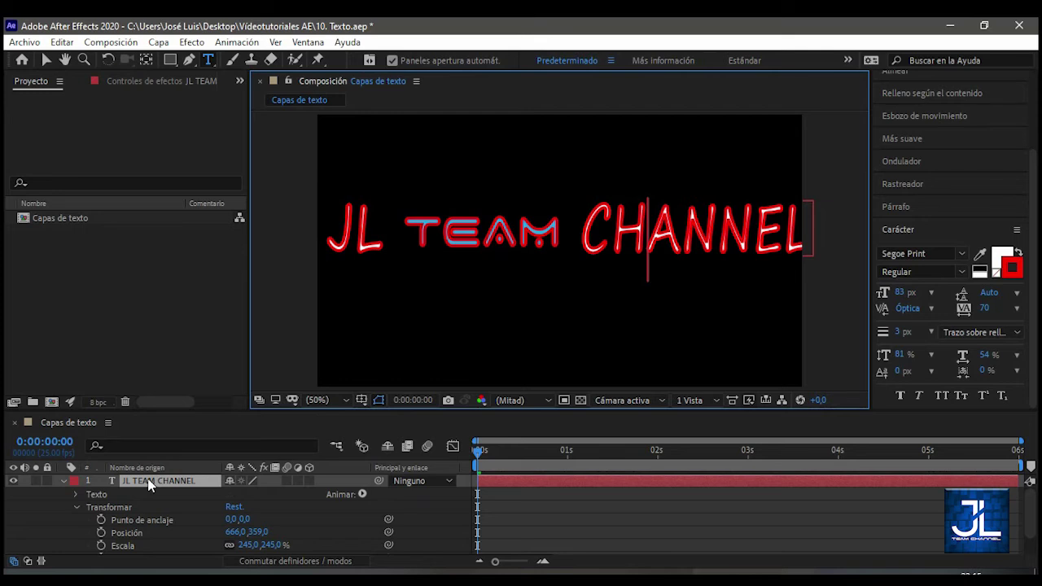
double_click(149, 483)
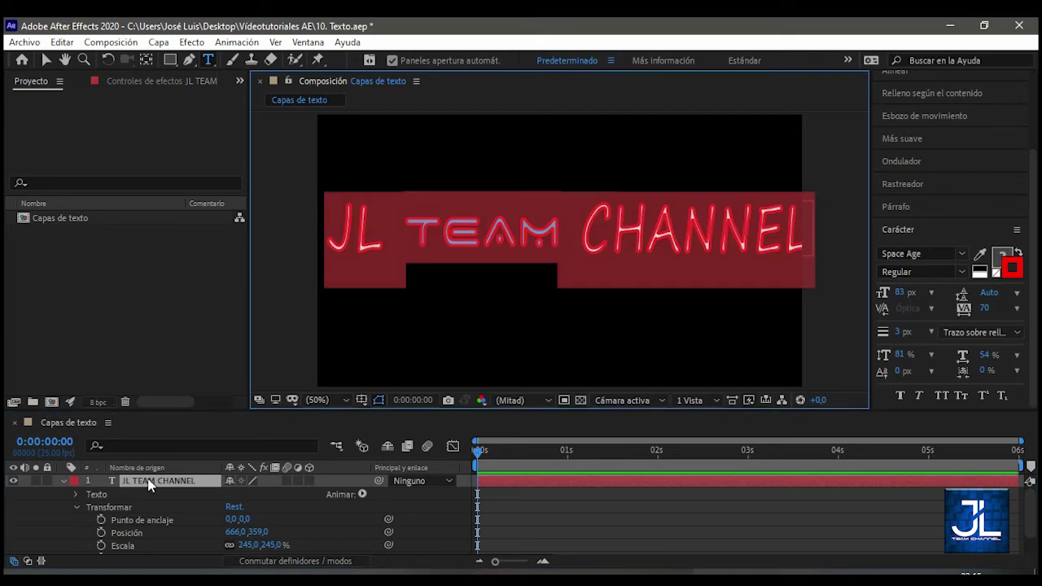
click(961, 254)
click(961, 254)
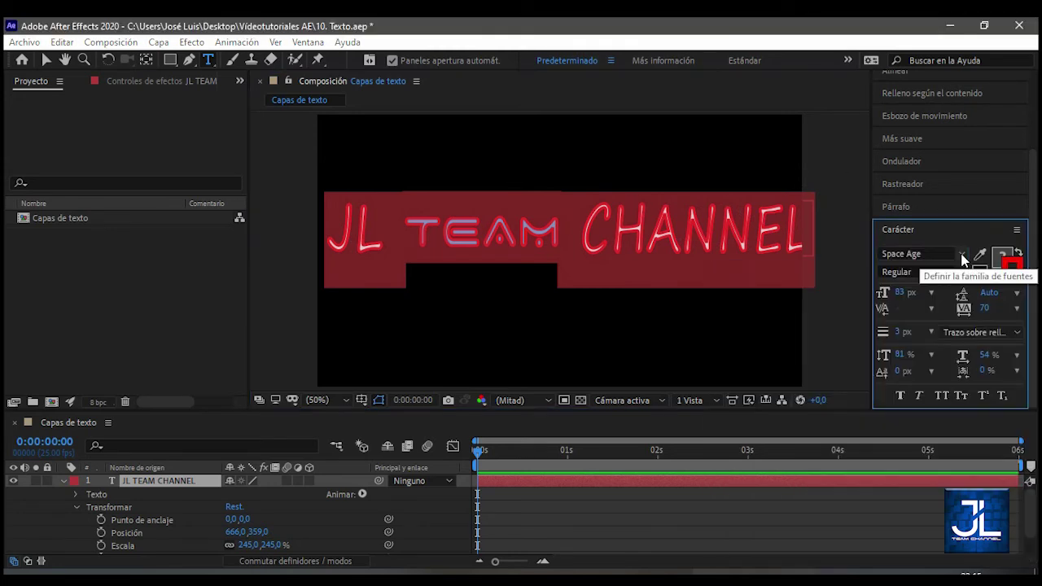
click(961, 254)
click(797, 295)
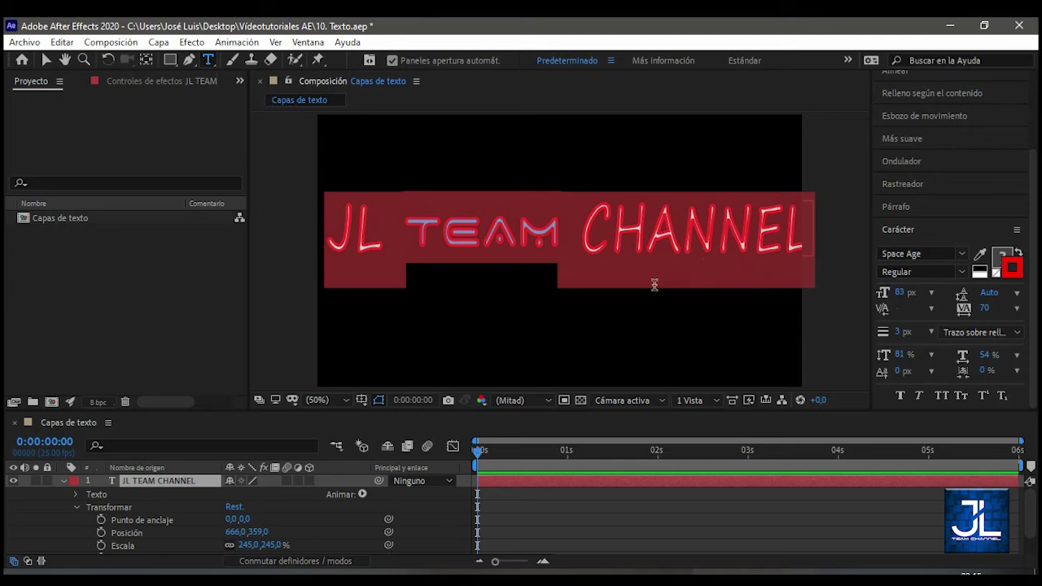
key(Down)
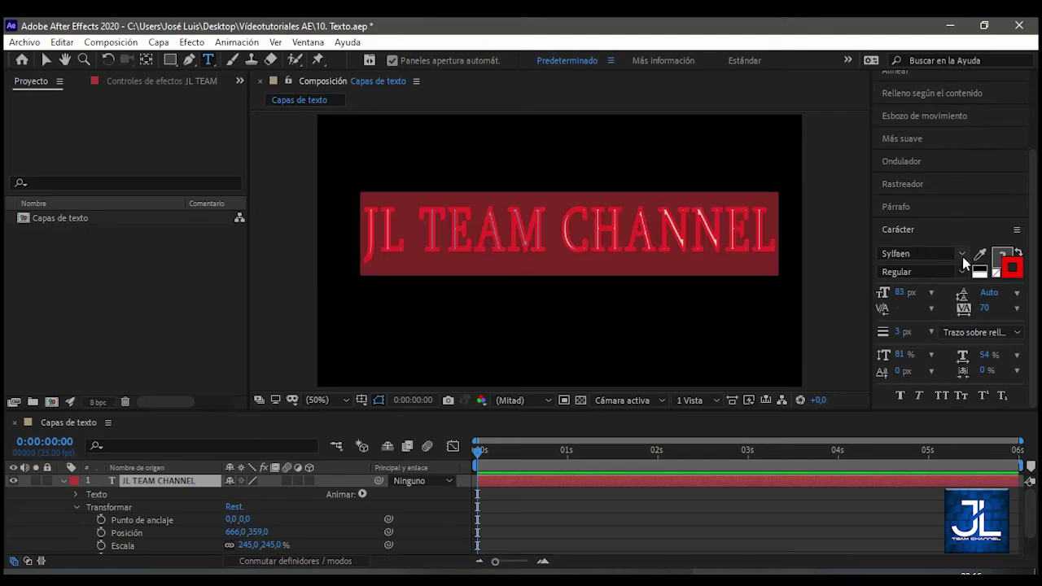
Filter the font list to favourites and apply UniSansRegular to the whole text
click(961, 254)
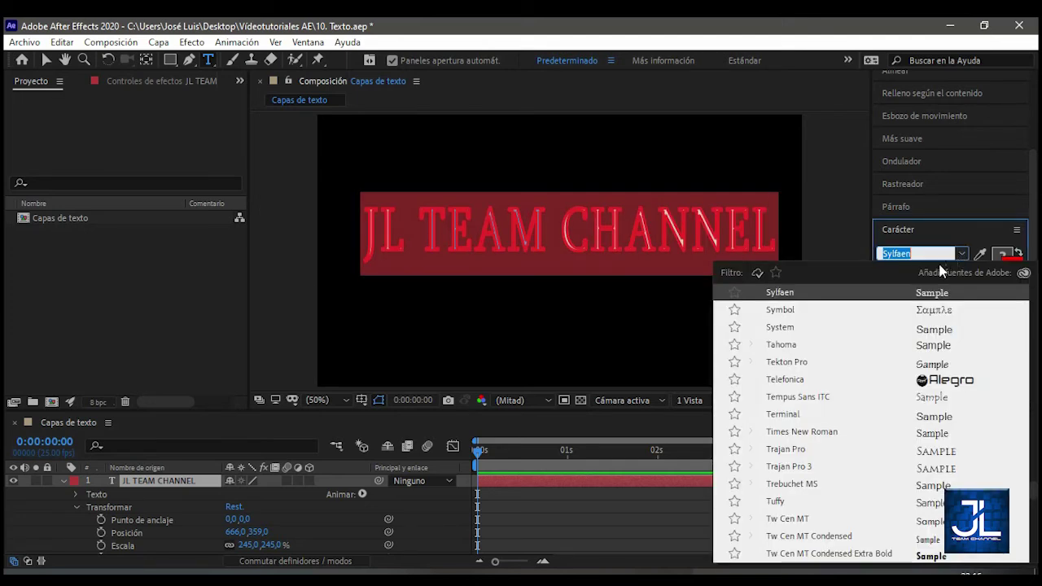
scroll(802, 317, up, 15)
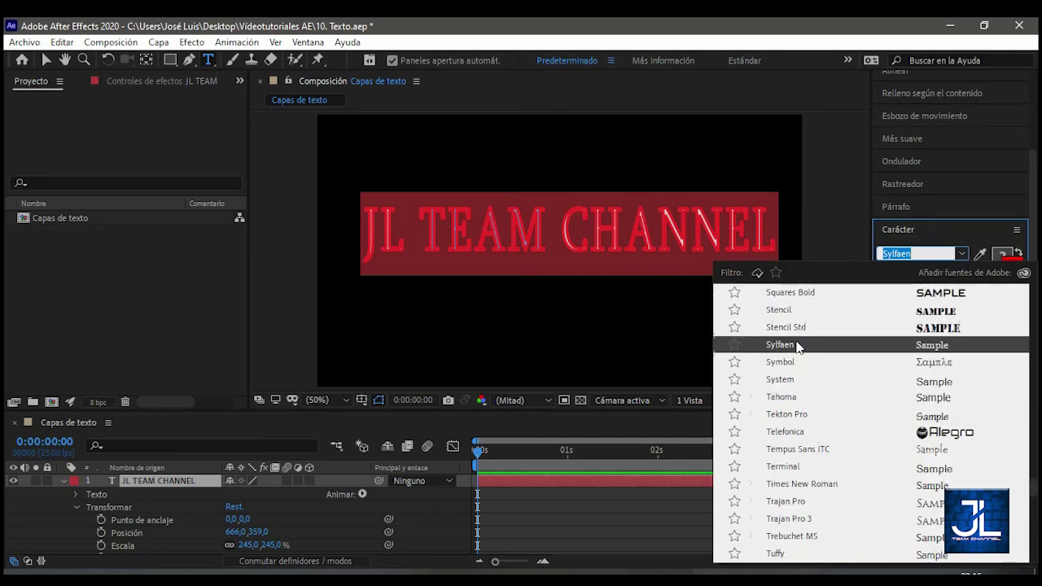
scroll(799, 331, down, 3)
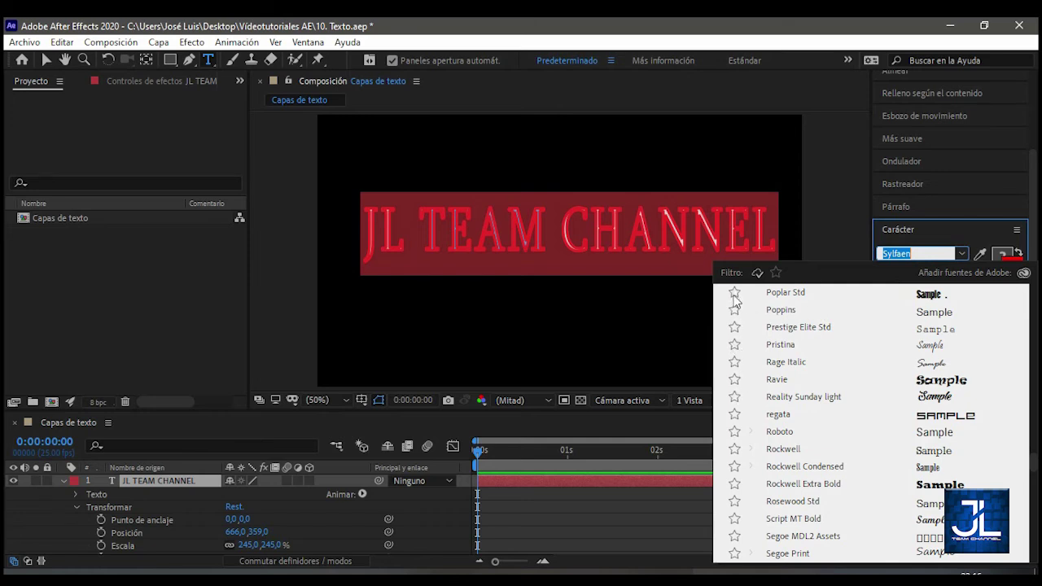
click(776, 273)
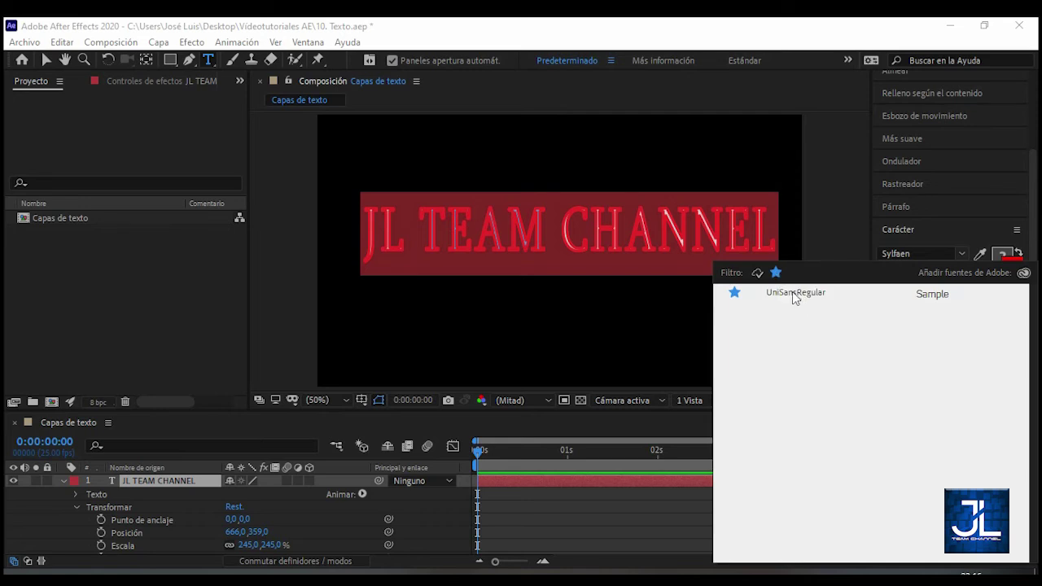
click(794, 296)
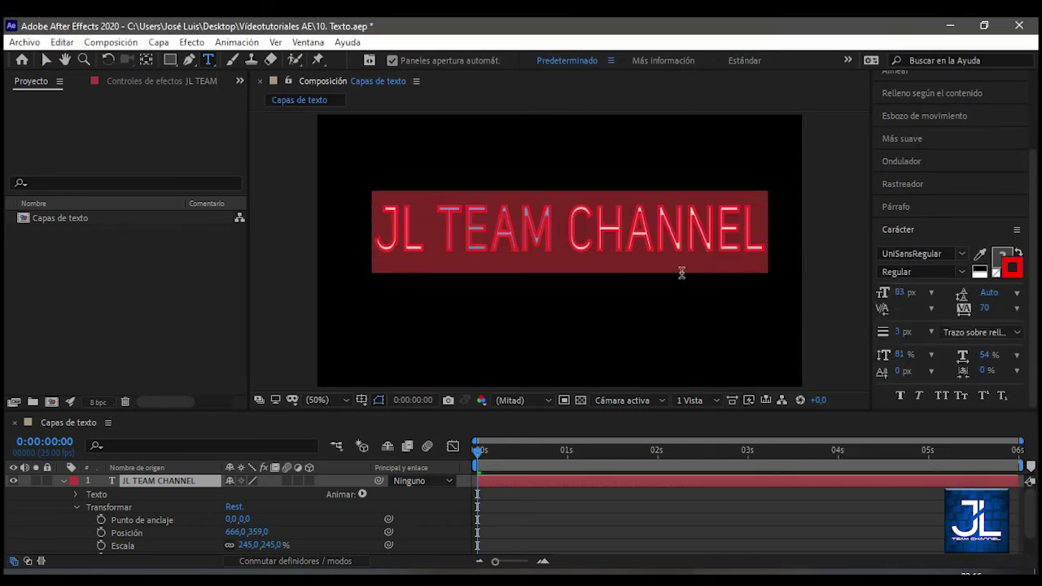
click(884, 248)
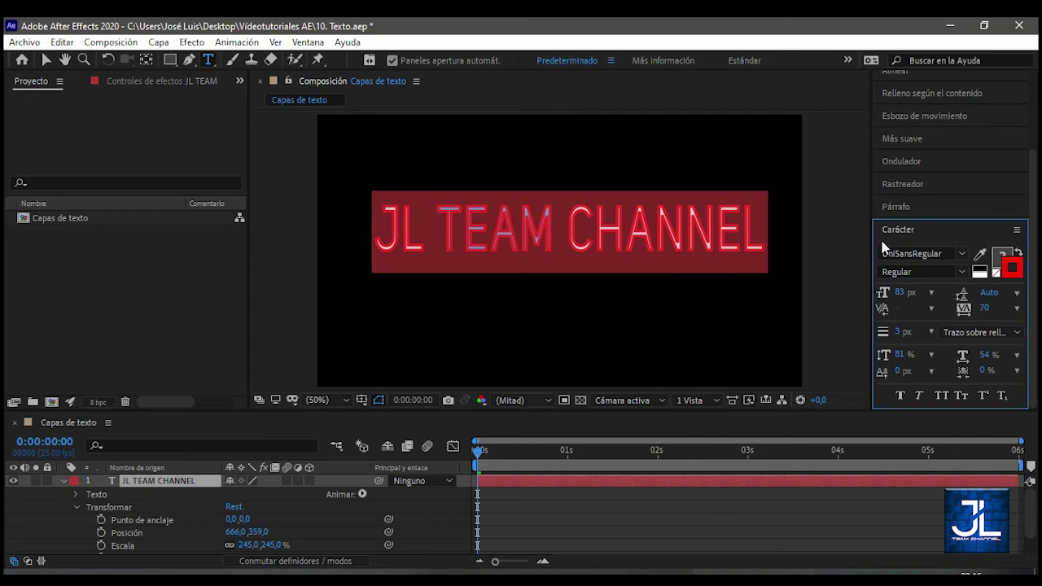
Leave text editing and set the text's stroke order to fill over stroke
click(46, 60)
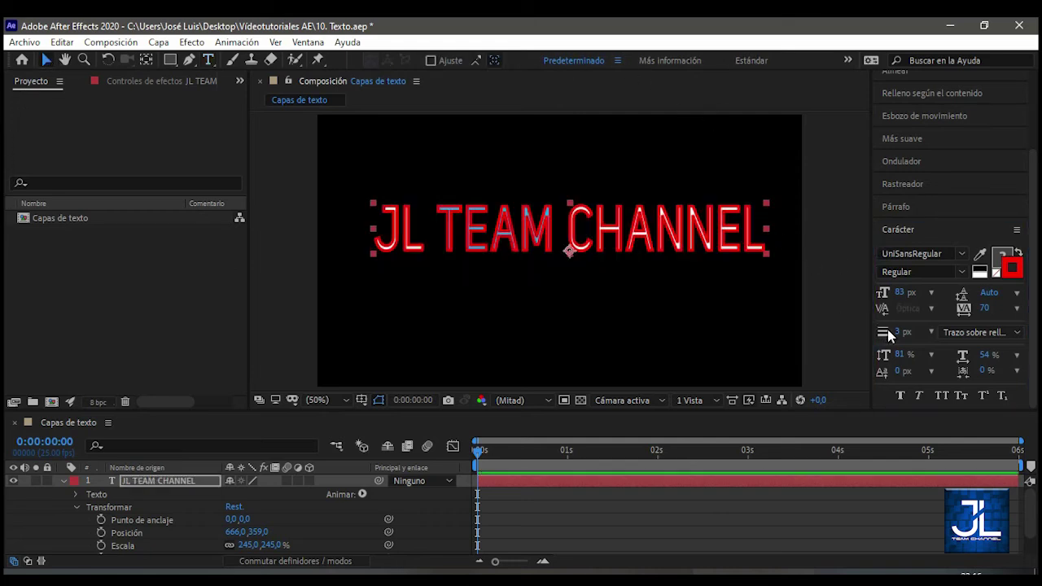
click(956, 332)
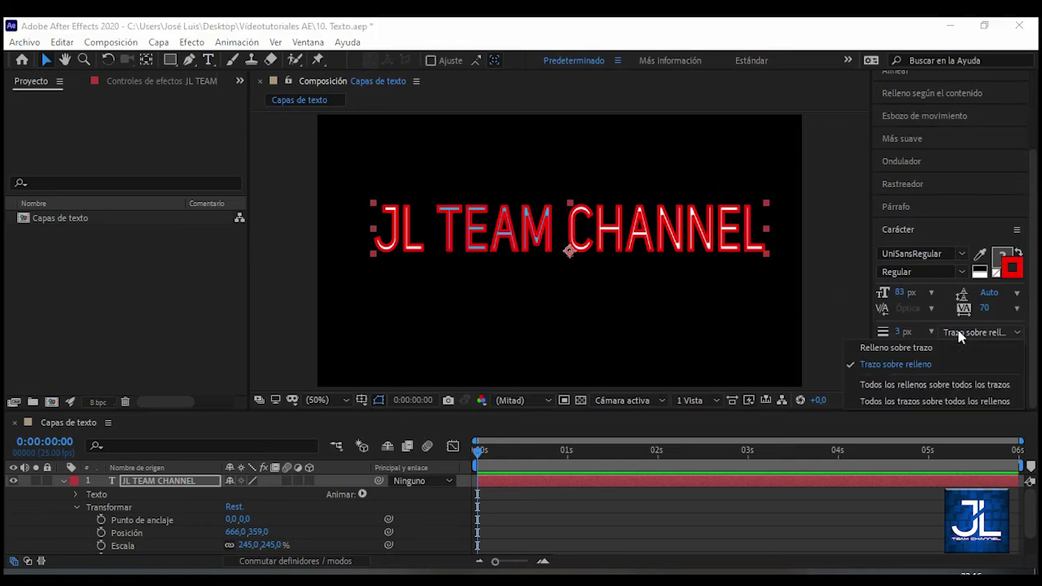
click(895, 349)
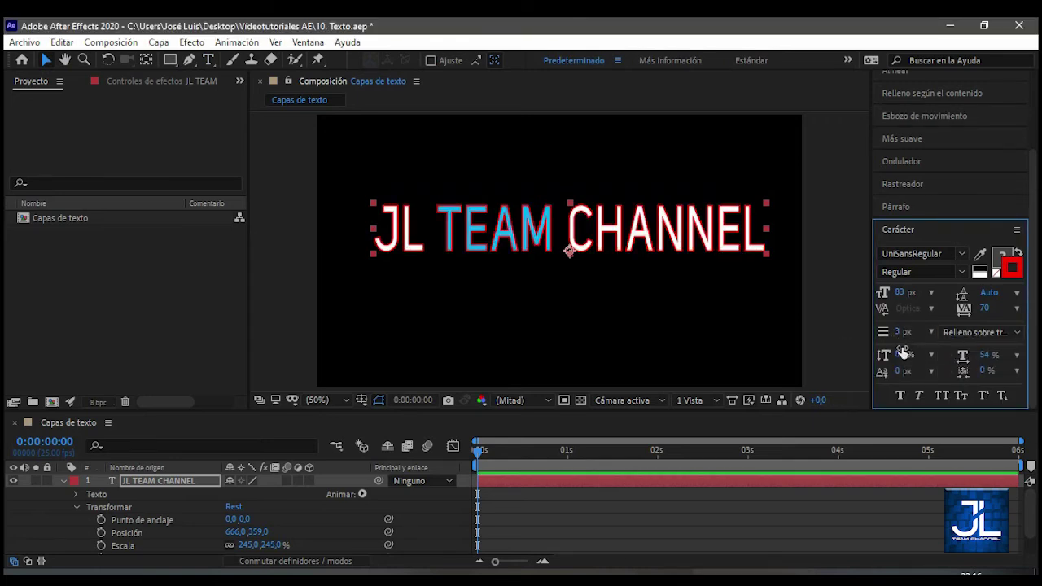
Delete the JL TEAM CHANNEL text layer and add a new empty text layer to the composition
click(167, 482)
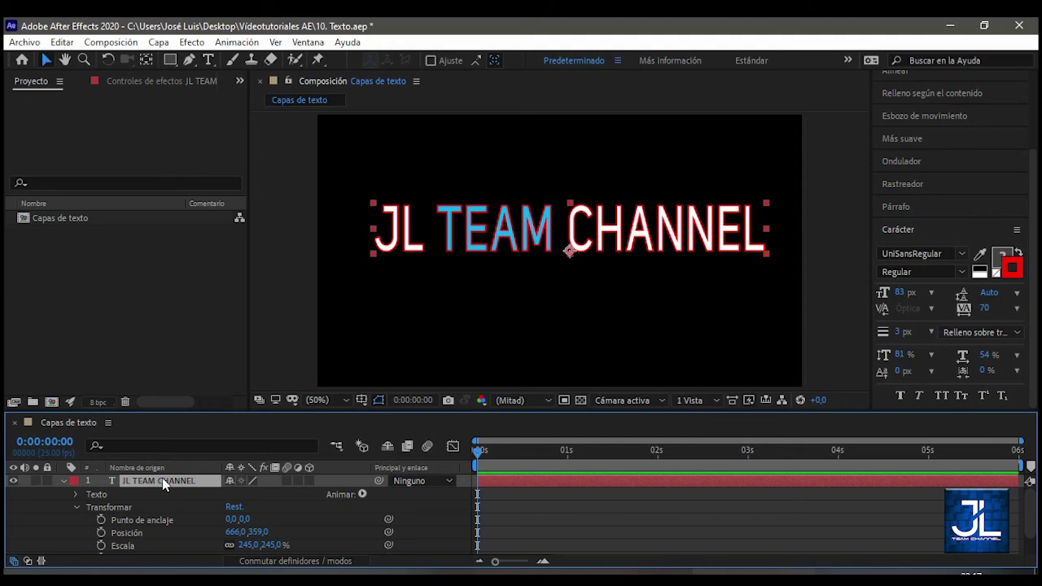
key(Delete)
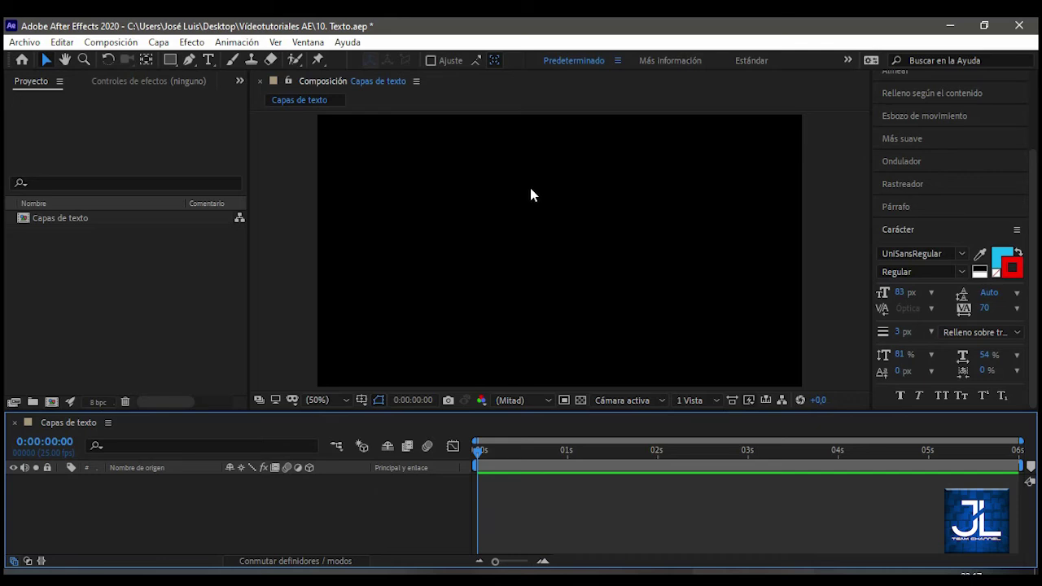
click(159, 45)
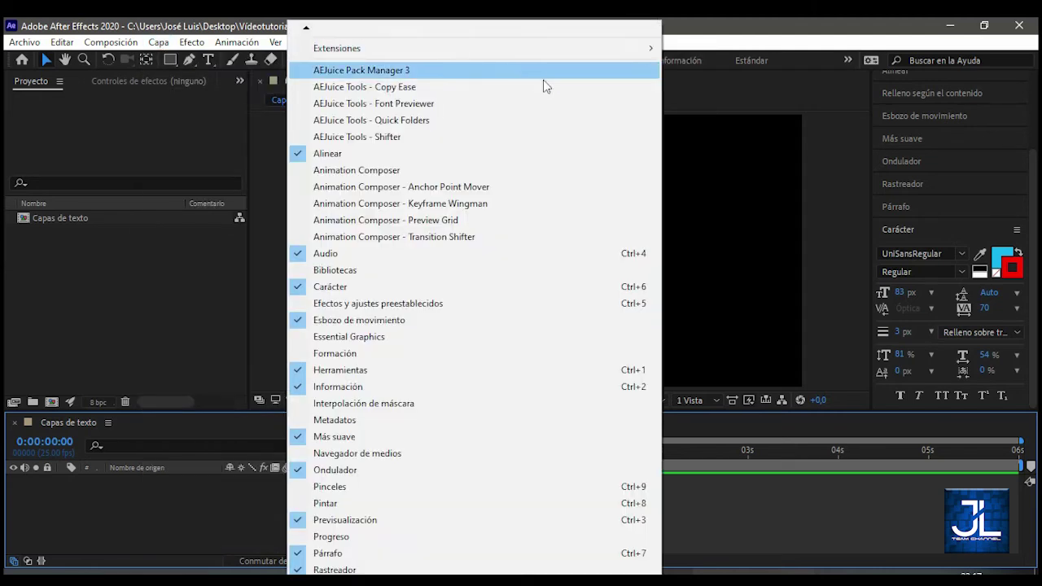
mouse_move(213, 46)
mouse_move(159, 42)
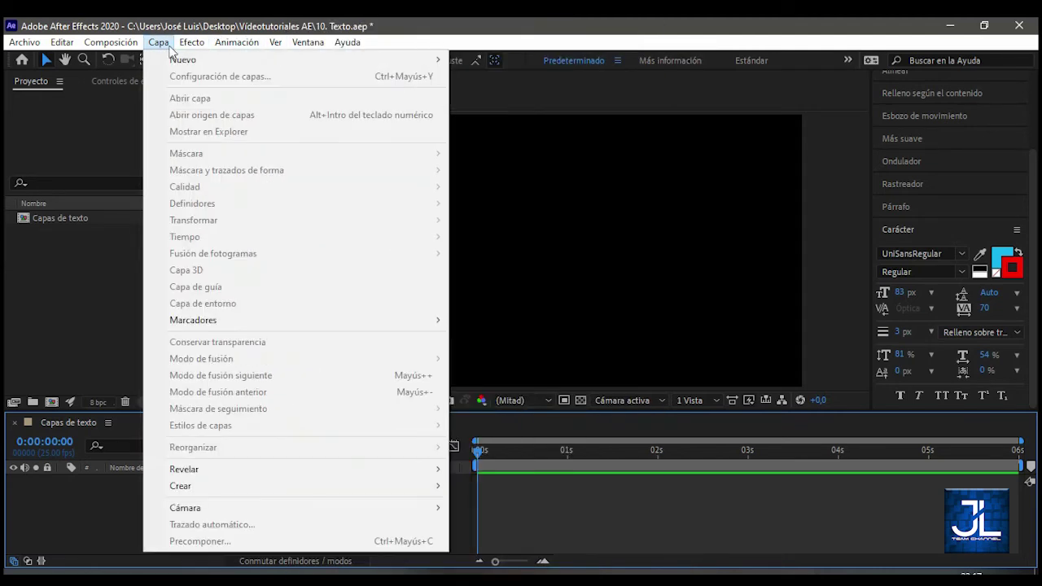
mouse_move(186, 61)
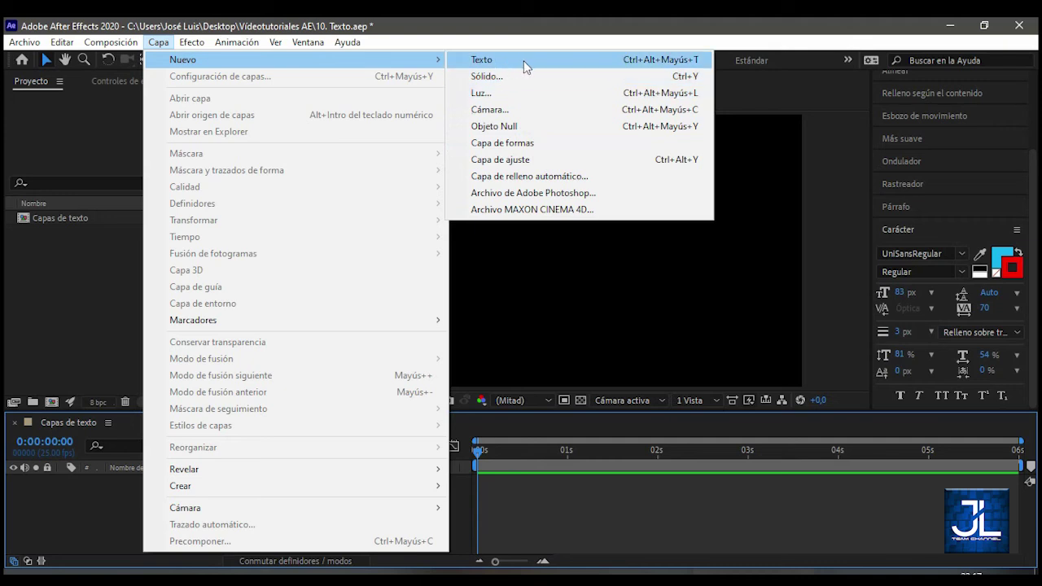
click(690, 61)
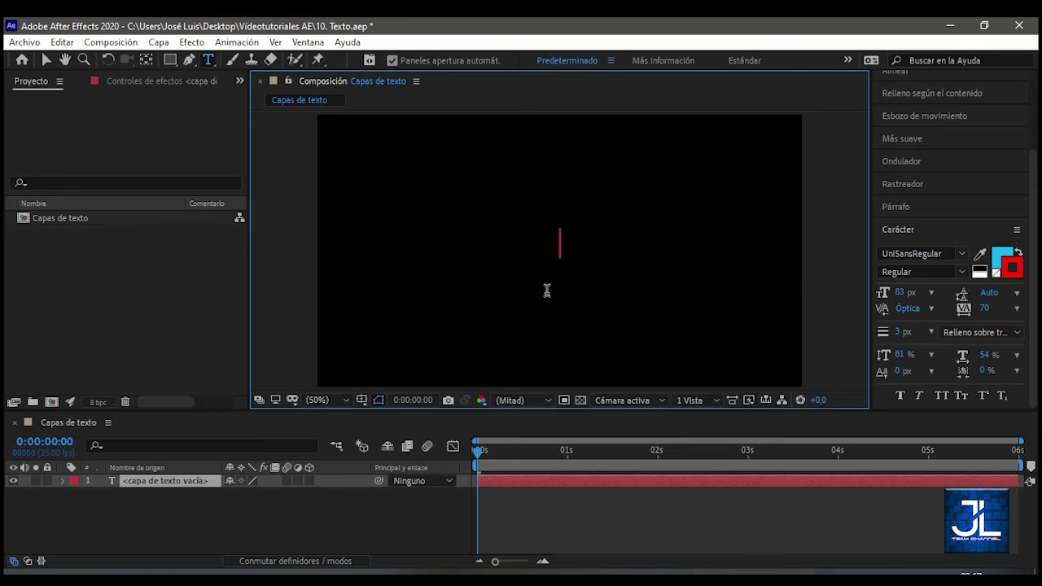
Enter JL TEAM CHANNEL in the new text layer, finish text editing and switch to the Selection tool
text(JL)
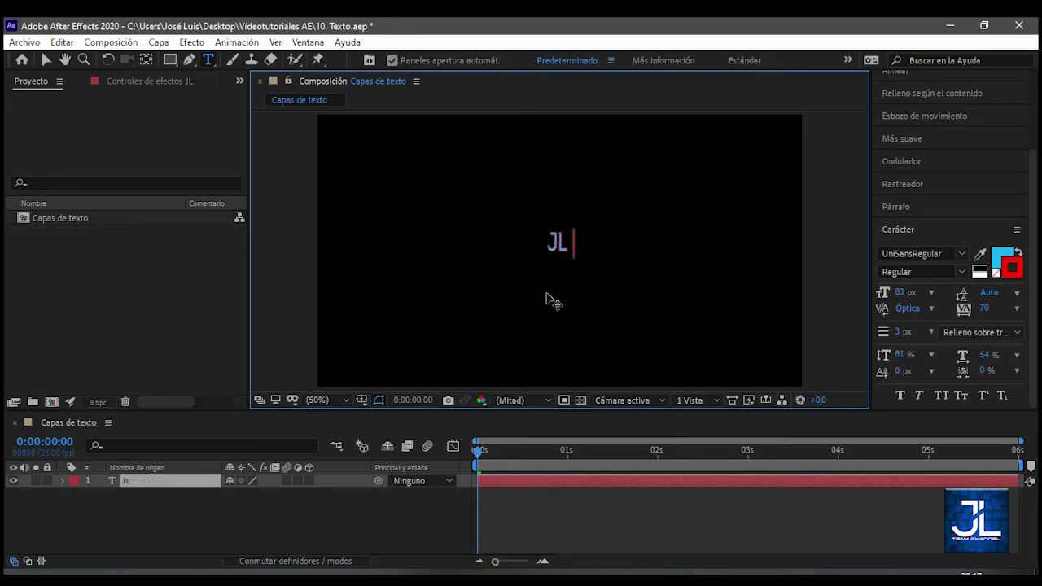
text( TEAM C)
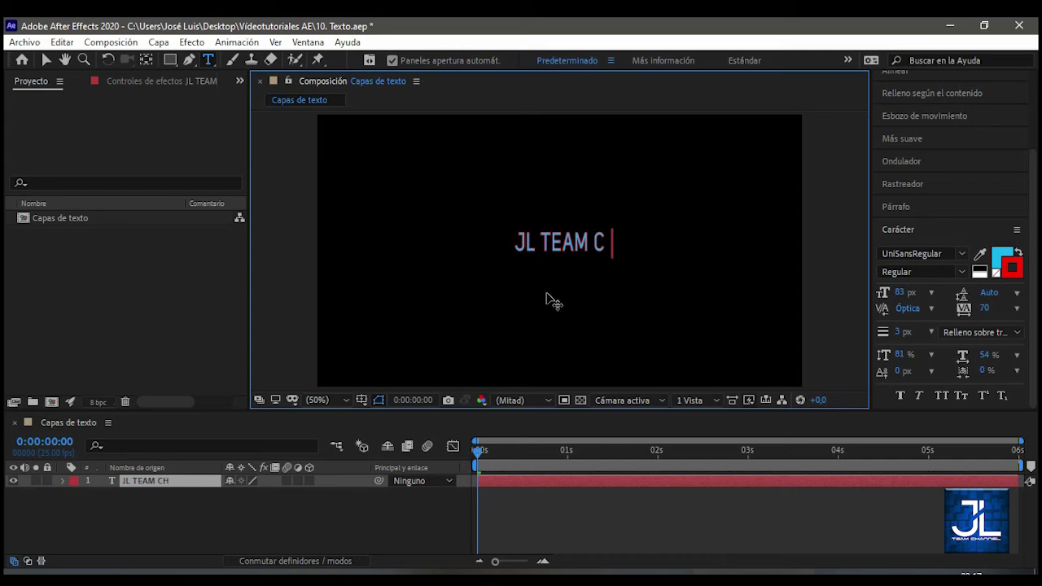
text(HANNEL)
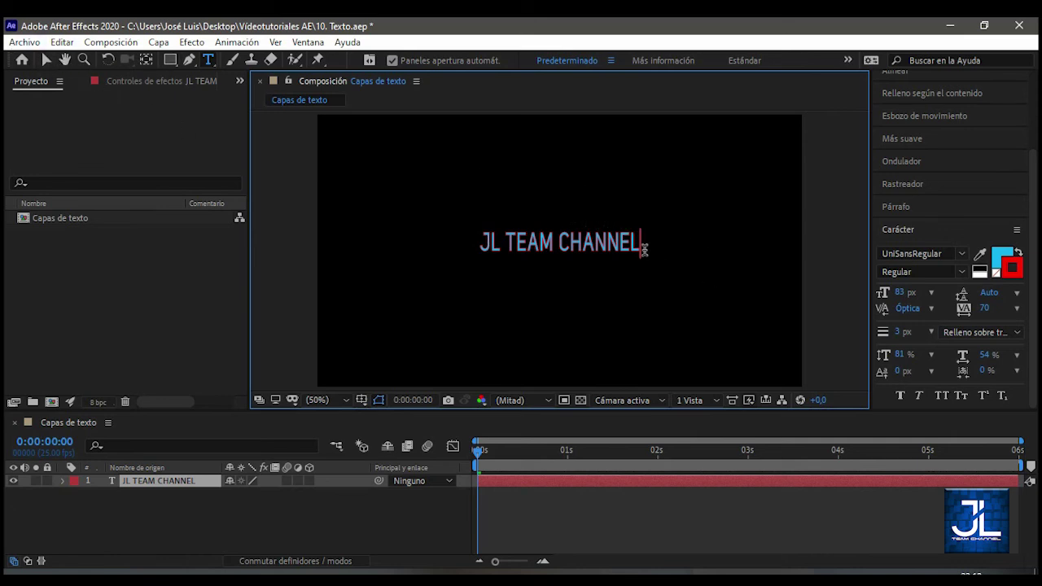
text(V)
key(BackSpace)
key(ctrl+Return)
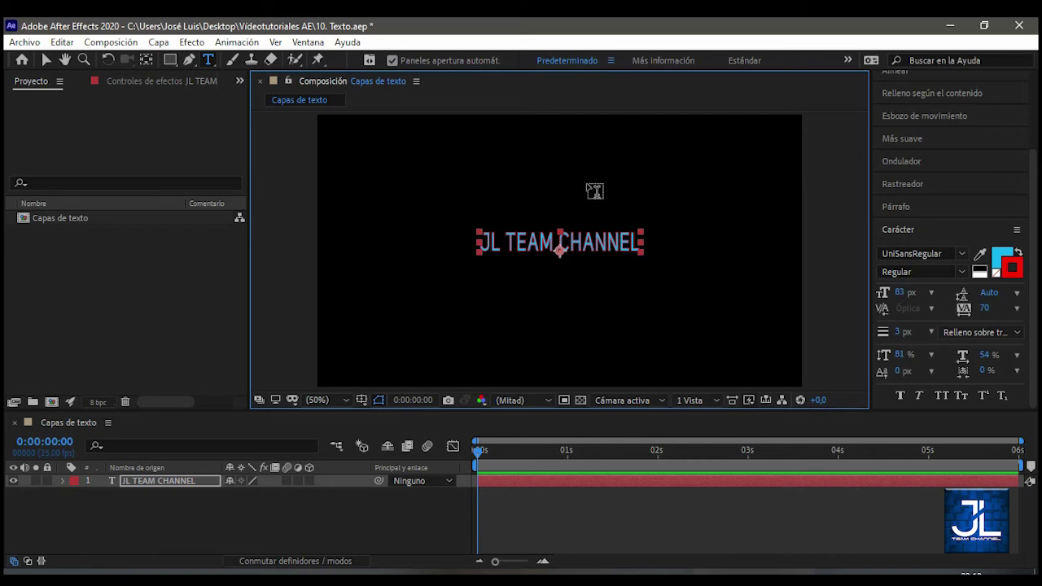
key(v)
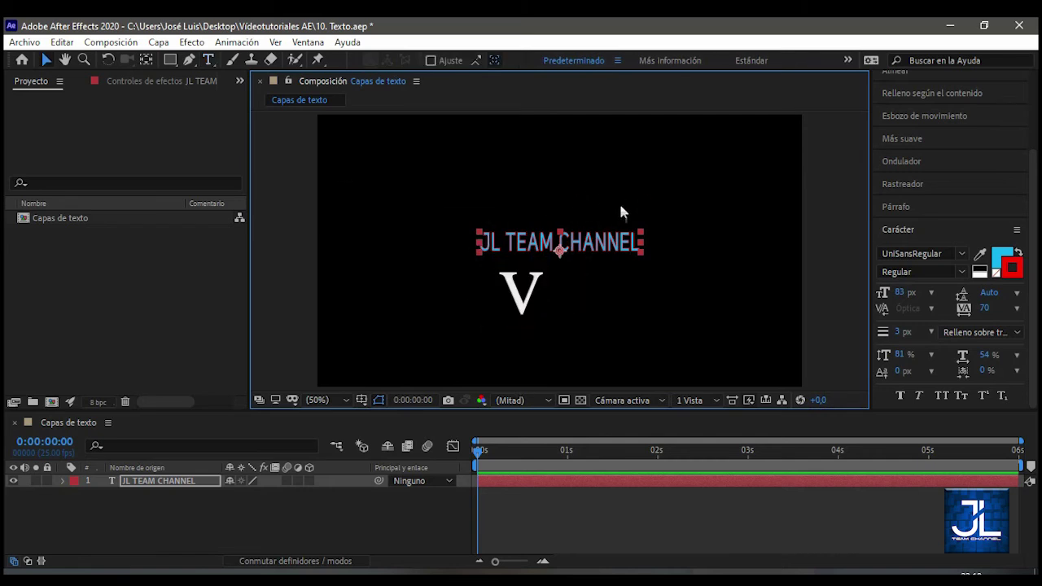
Open the paragraph settings and compare left, right and centred alignment on the JL TEAM CHANNEL text, finishing with centred
click(905, 231)
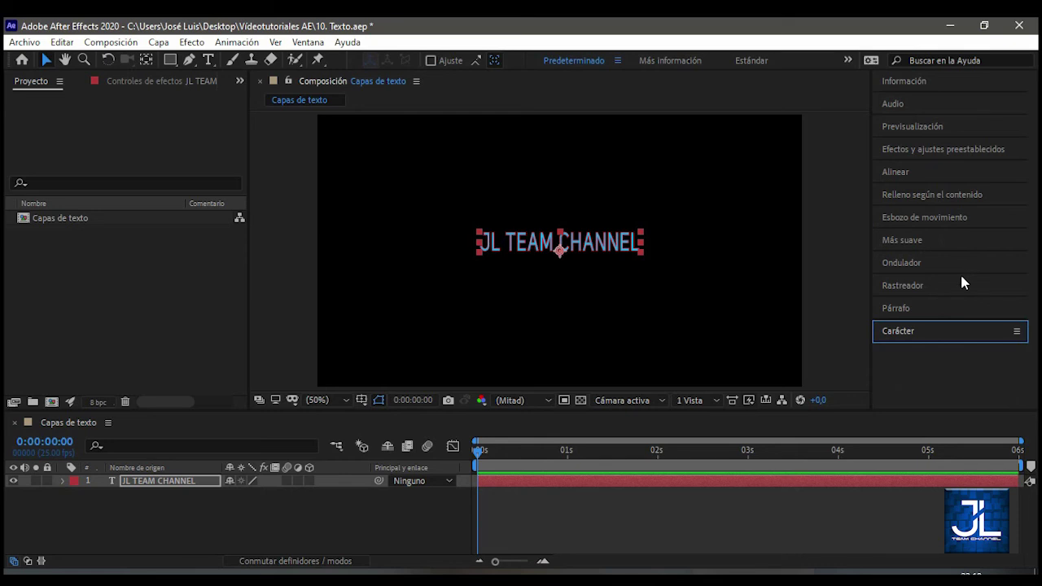
click(897, 308)
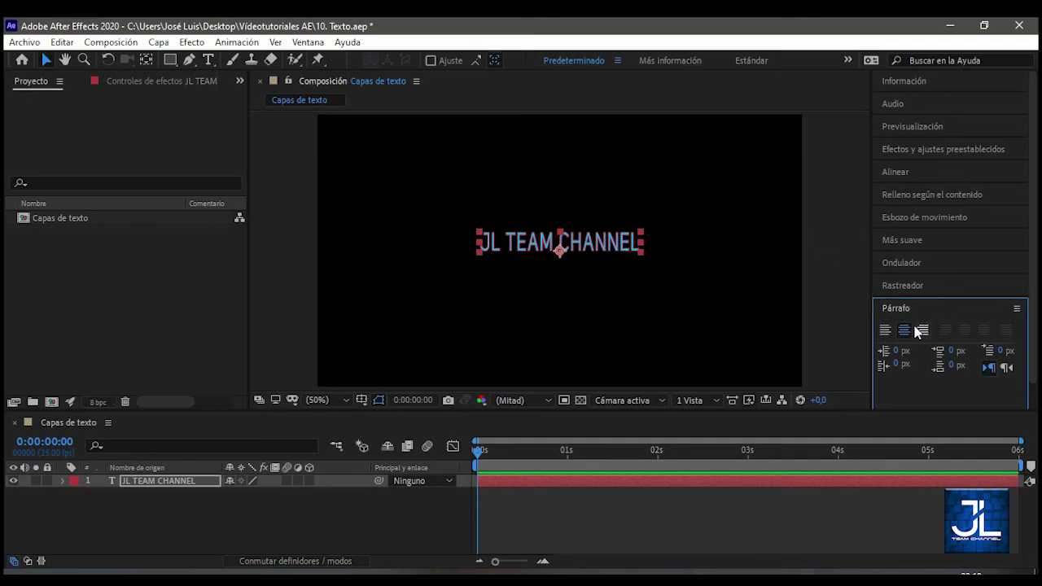
click(884, 331)
key(Caps_Lock)
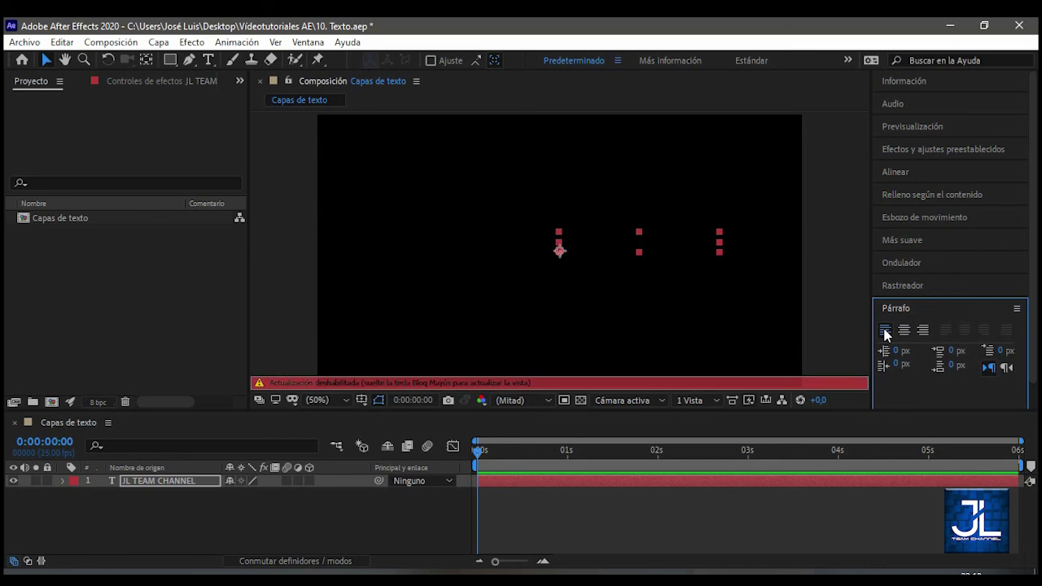
key(Caps_Lock)
click(903, 329)
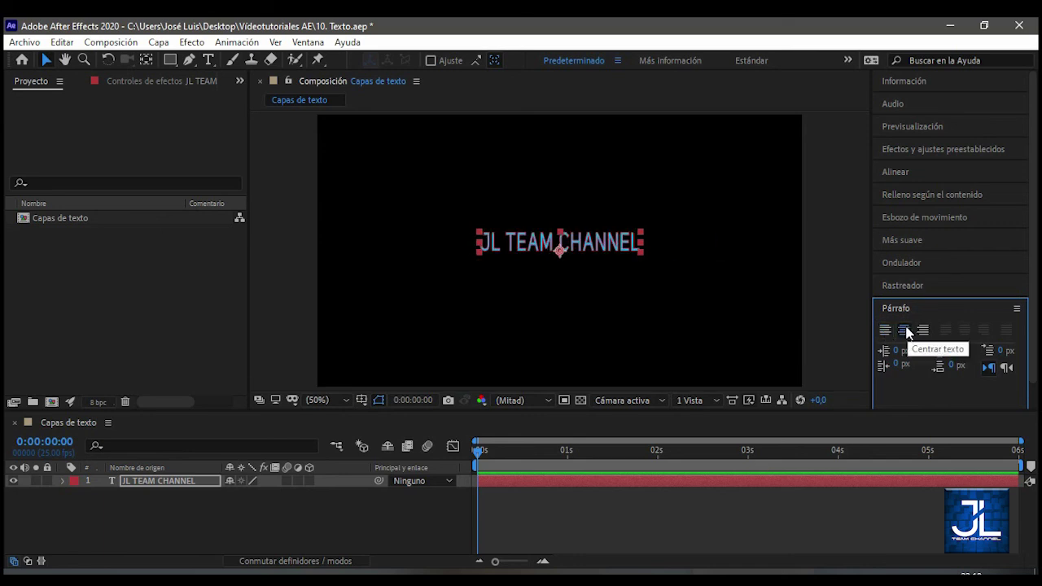
click(923, 329)
click(884, 330)
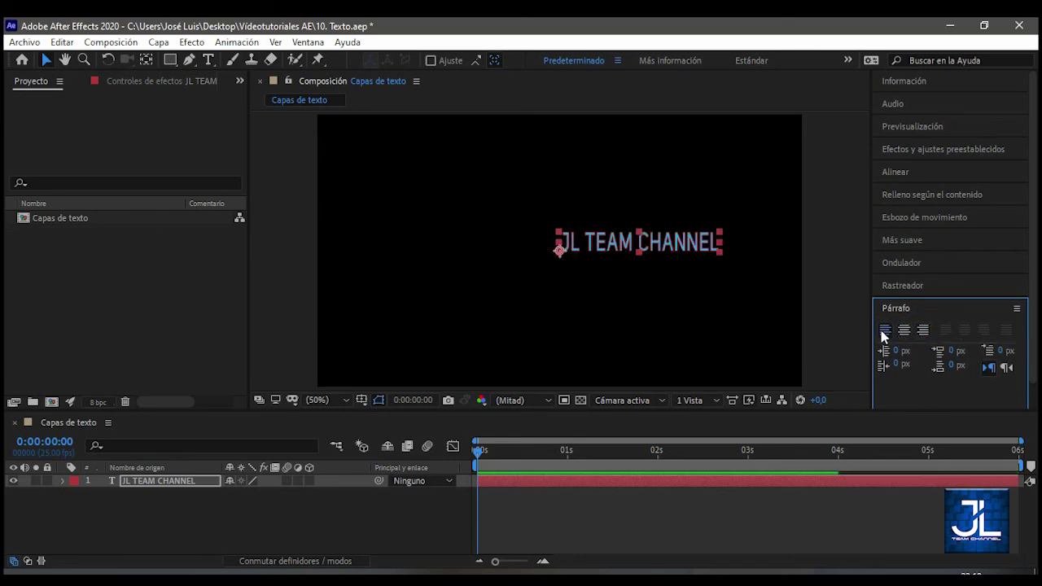
click(902, 332)
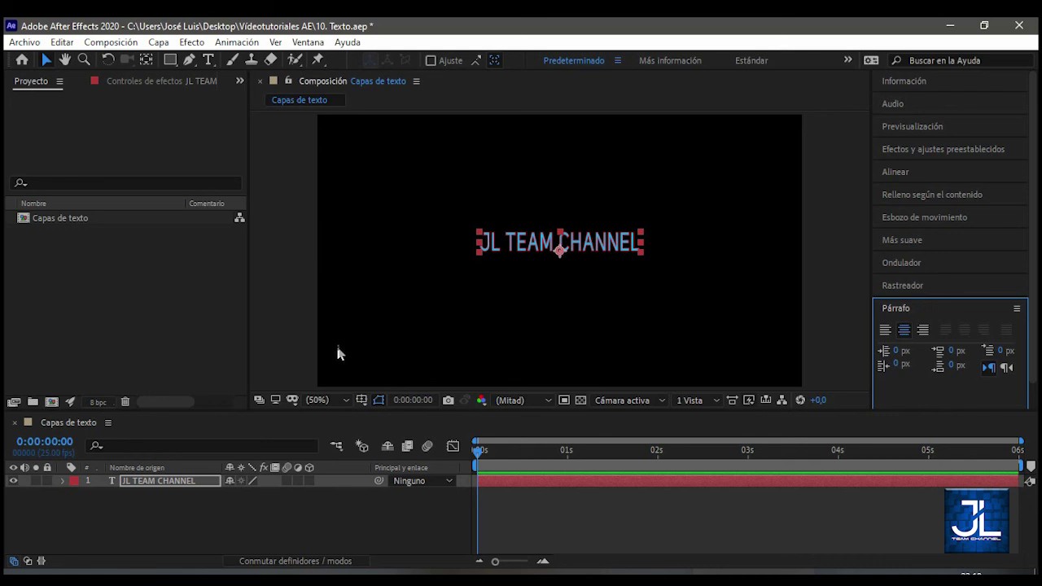
Delete the JL TEAM CHANNEL text layer and set the paragraph alignment for new text to left
click(163, 480)
key(Delete)
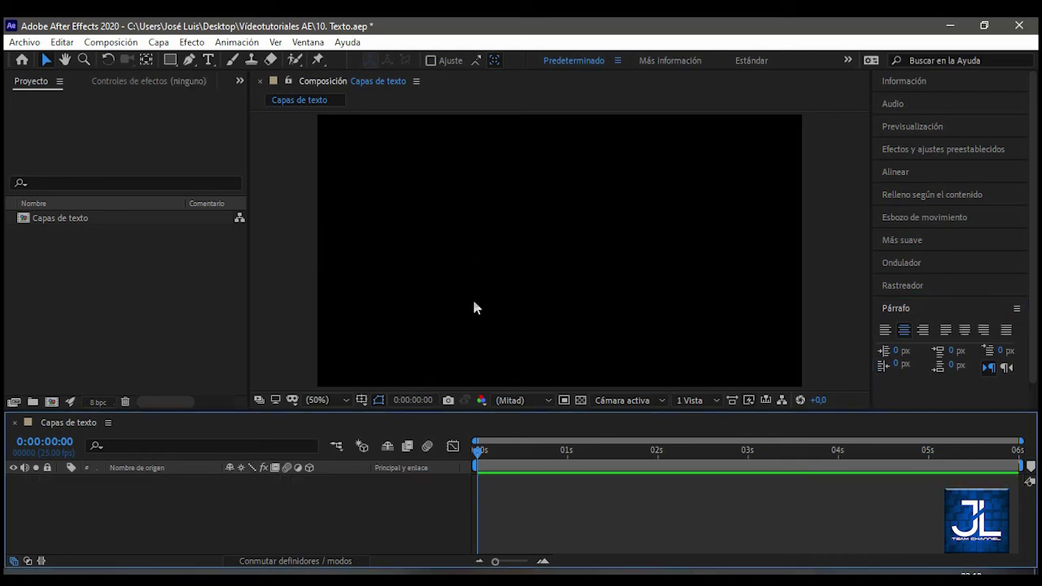
click(884, 331)
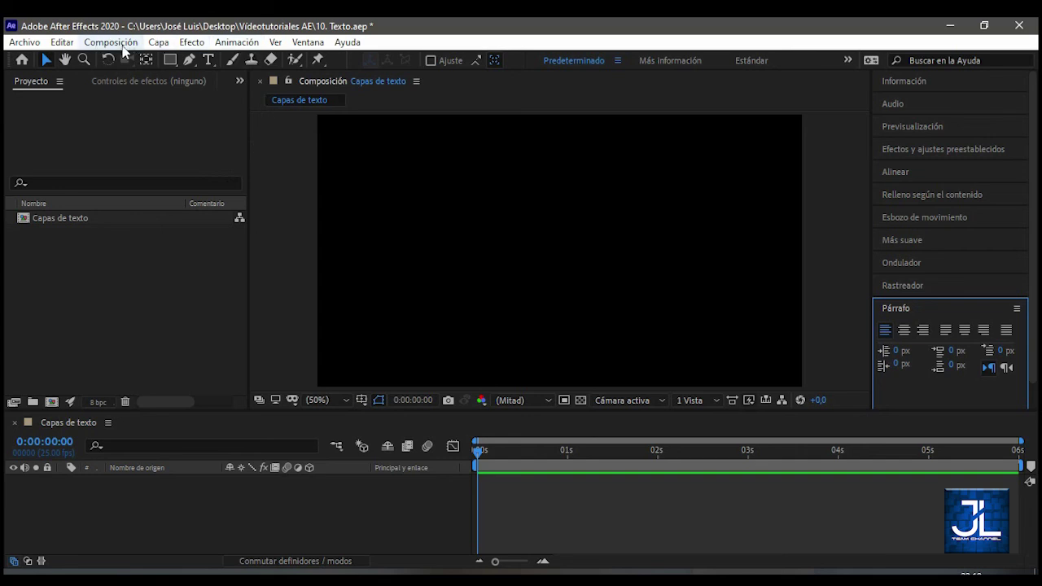
Add a new empty text layer to the Capas de texto composition
click(158, 44)
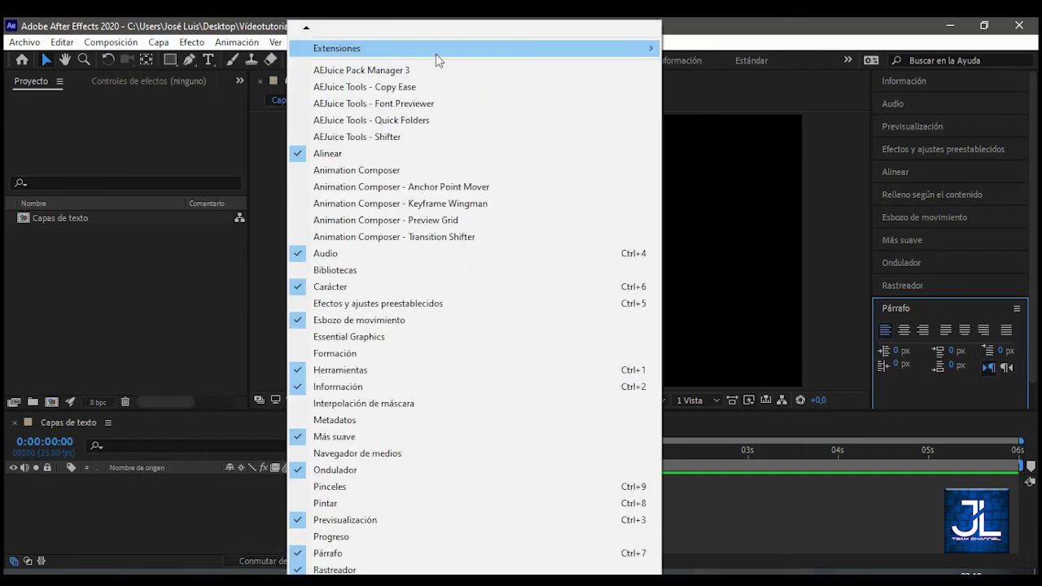
click(167, 44)
click(169, 47)
mouse_move(174, 60)
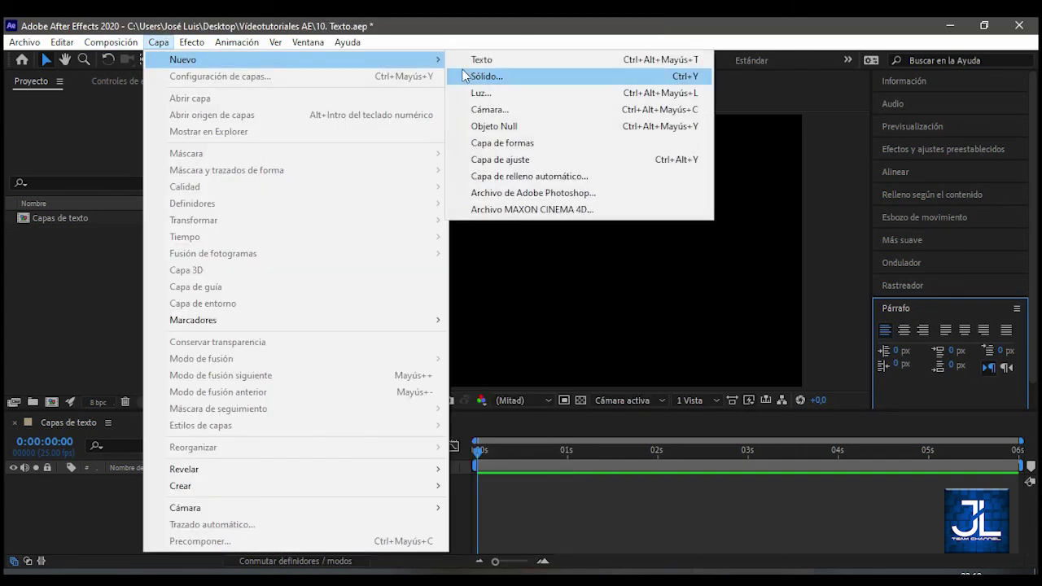
click(480, 60)
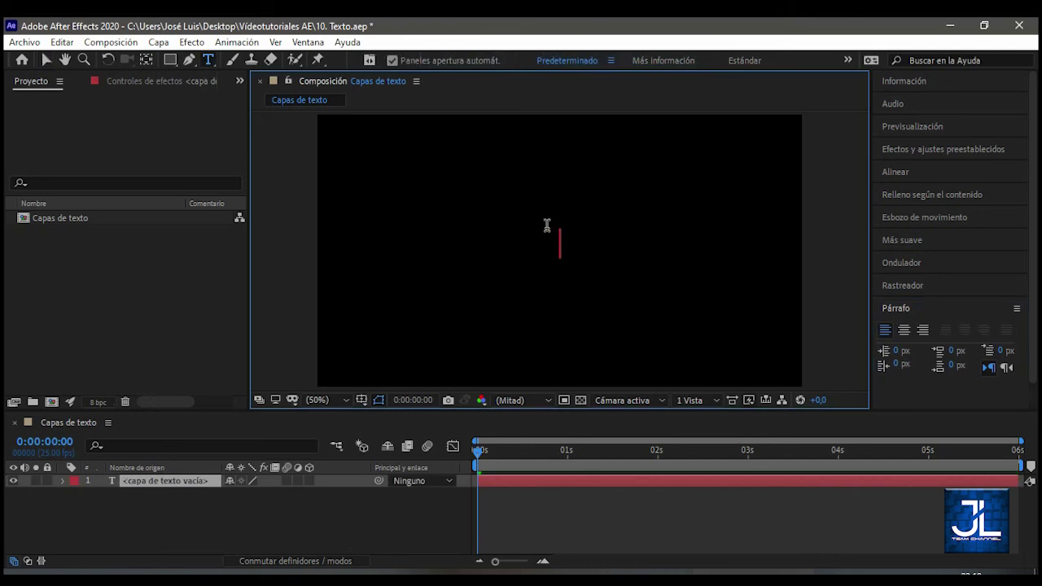
Enter jl team channel in lowercase in the new text layer and switch to the Selection tool
text(jl)
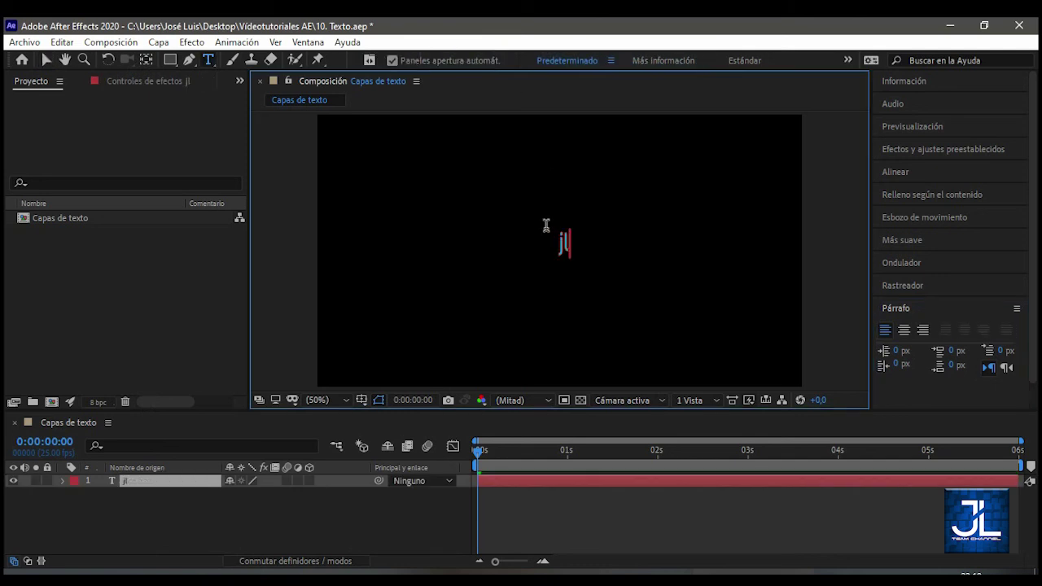
text( team )
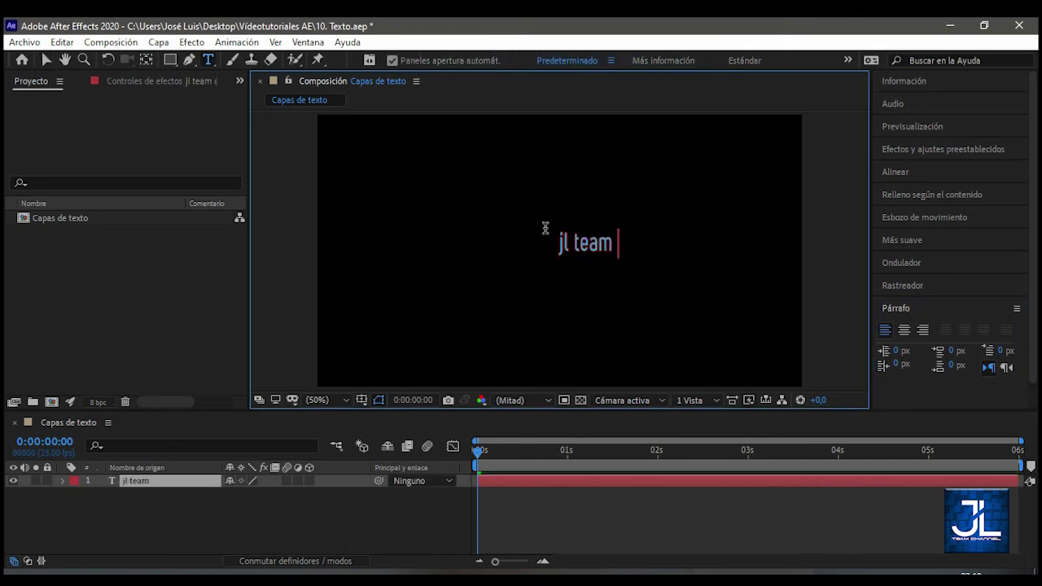
text(channel)
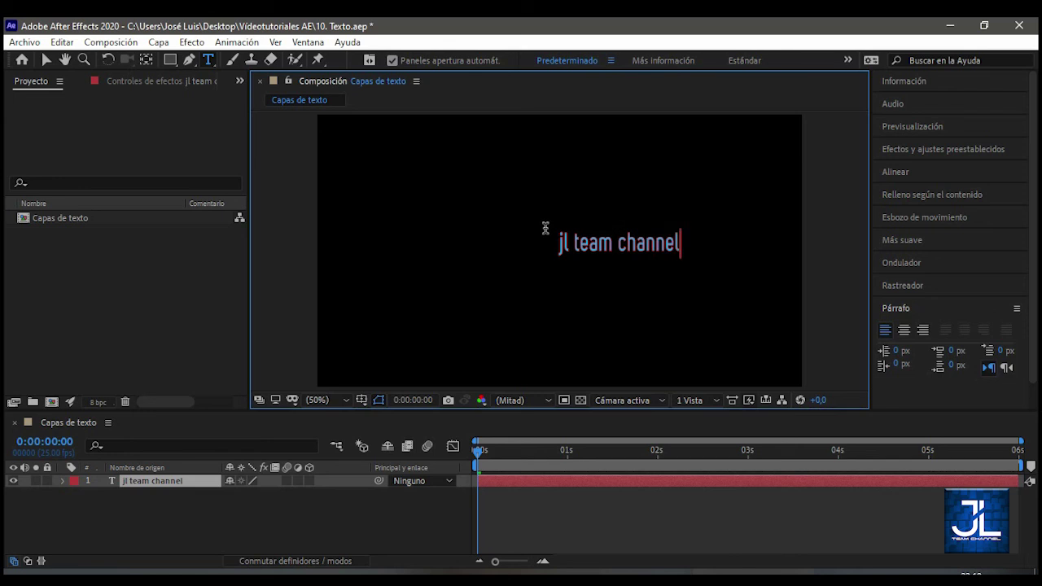
click(47, 62)
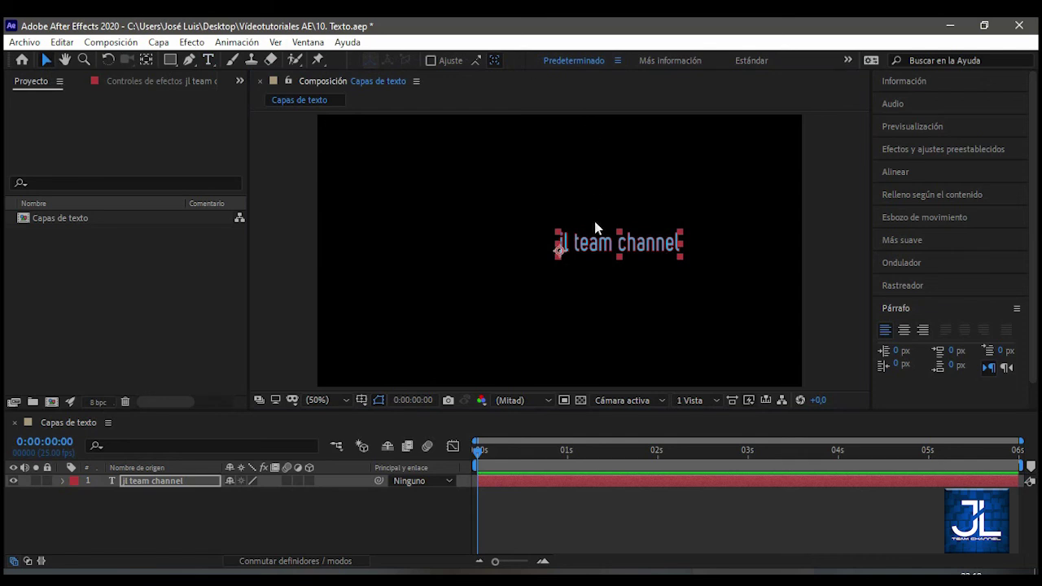
Delete the jl team channel text layer and set the paragraph alignment for new text to centred
click(593, 245)
key(Delete)
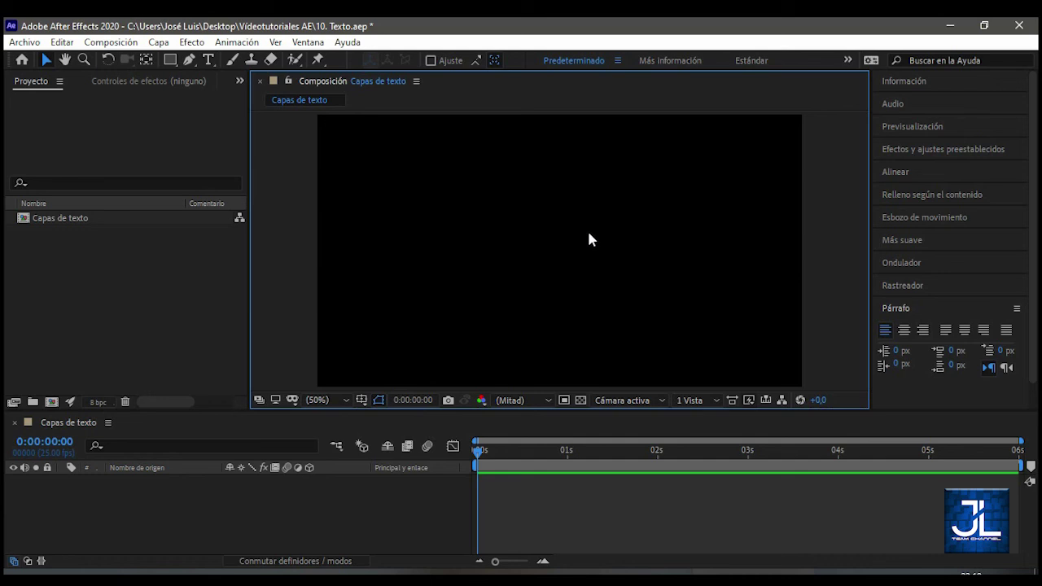
click(905, 330)
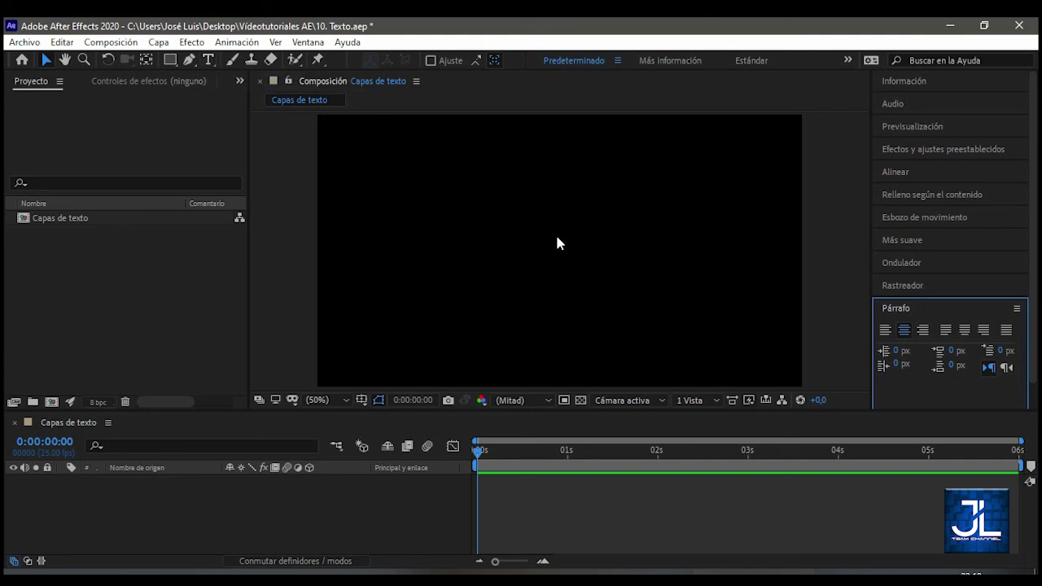
Create a text layer in the middle of the composition reading JL TEAM CHANNEL, finish text editing and switch to the Selection tool
double_click(208, 60)
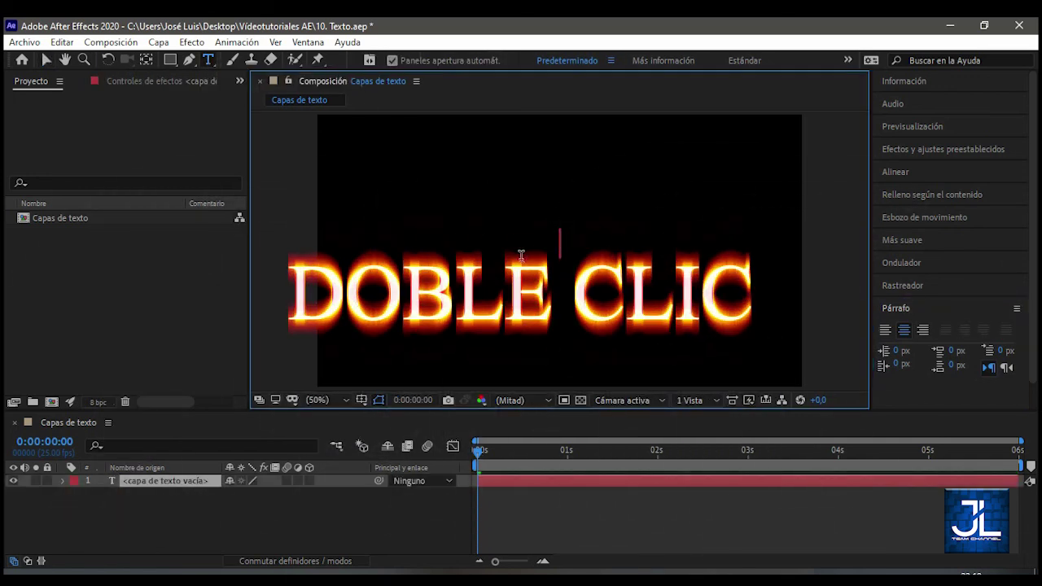
text(JLTEAM C)
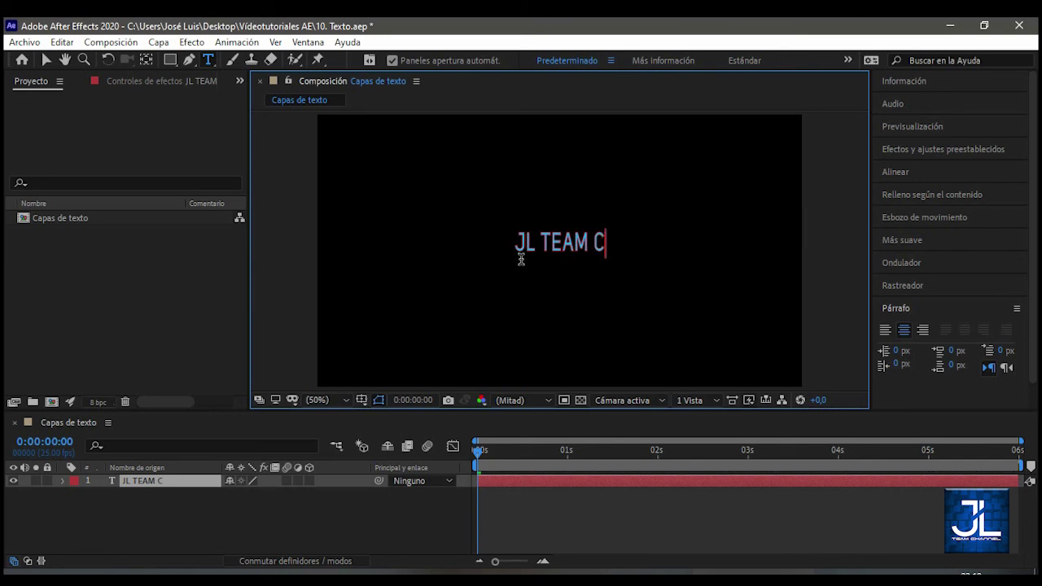
text(HANNEL)
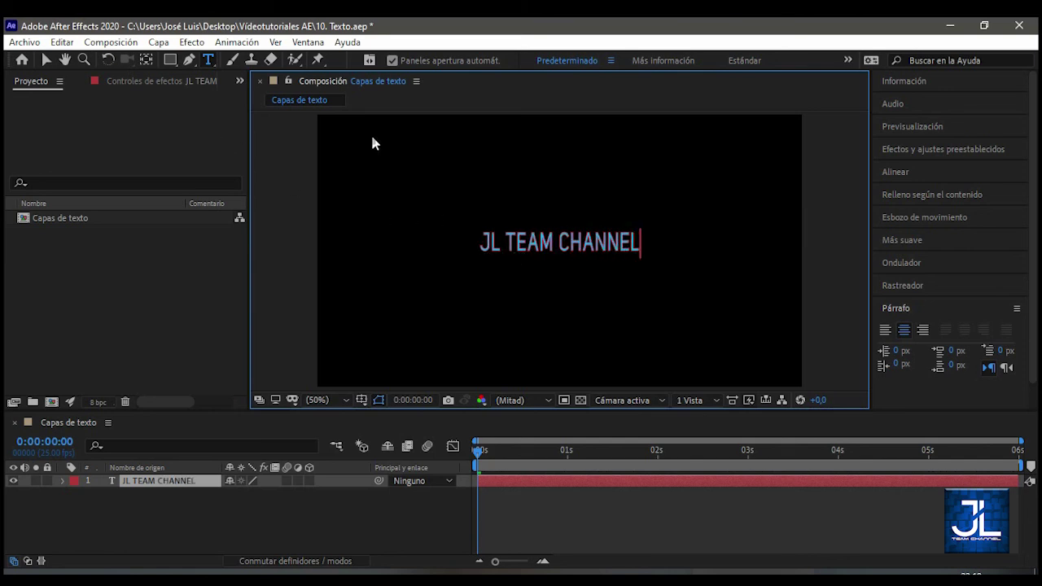
key(Escape)
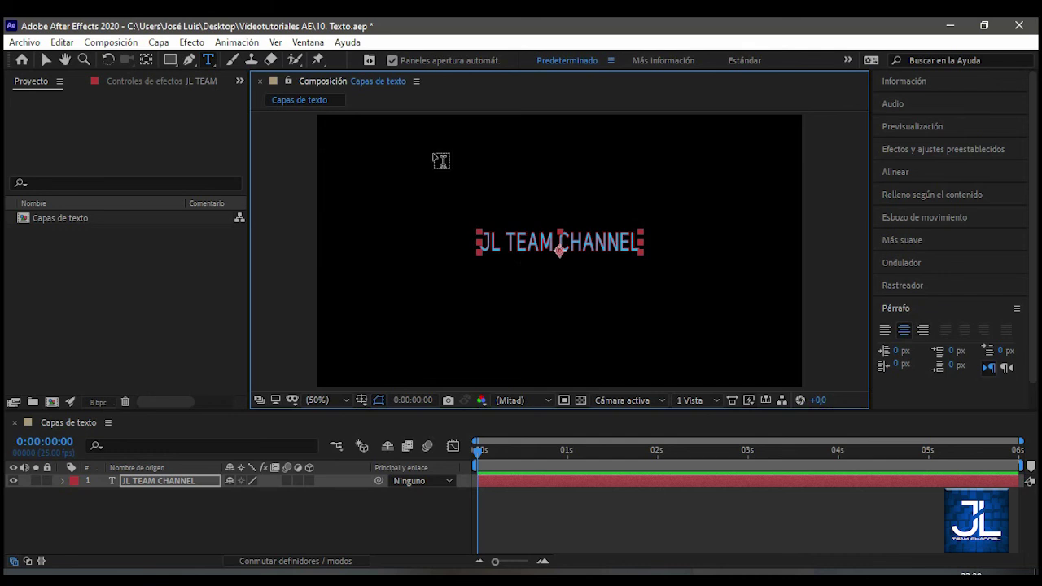
key(v)
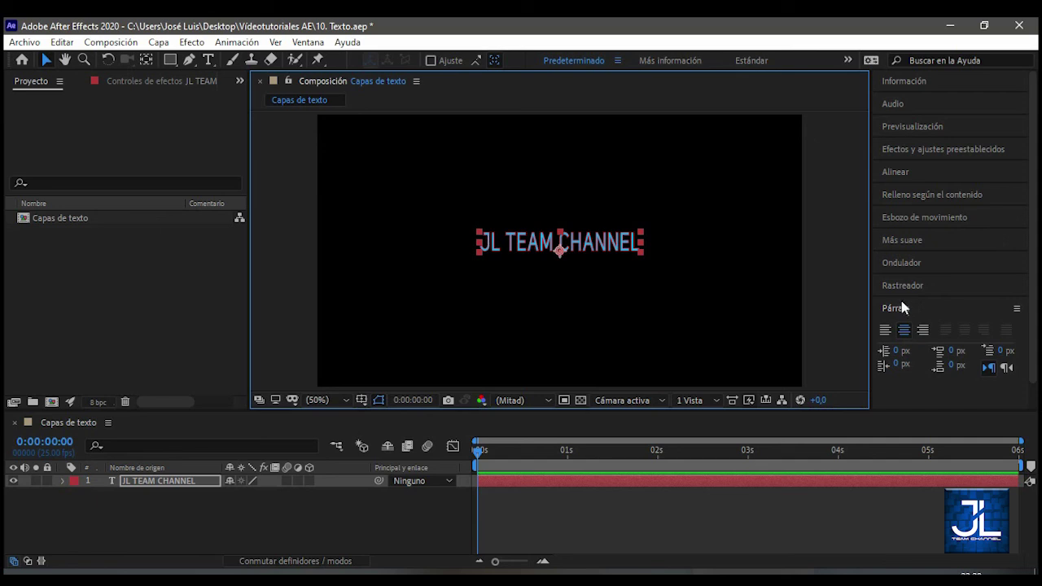
Bring the full character settings of the JL TEAM CHANNEL text back into view
scroll(1024, 330, down, 2)
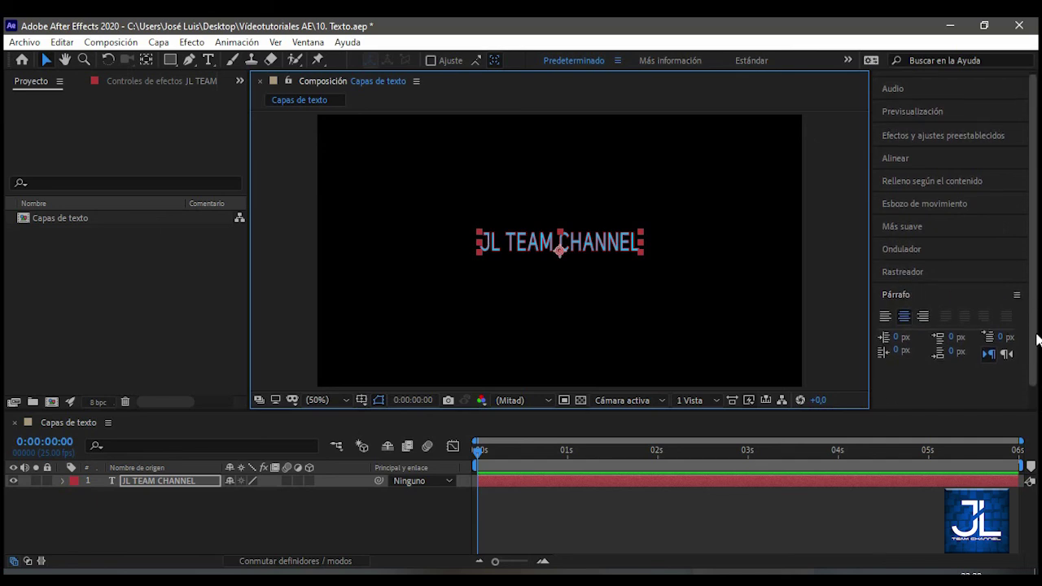
click(899, 397)
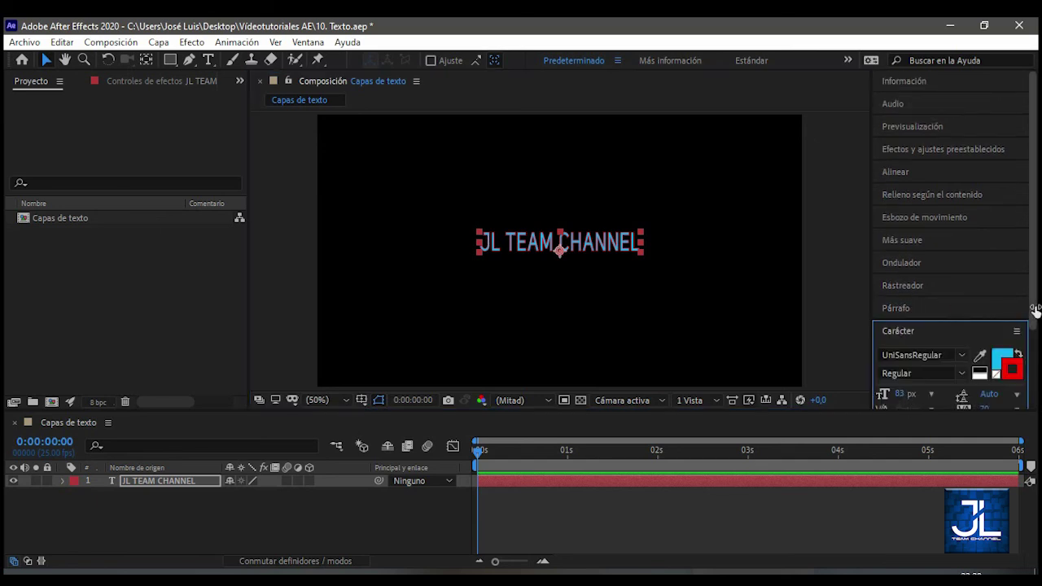
scroll(1029, 382, down, 4)
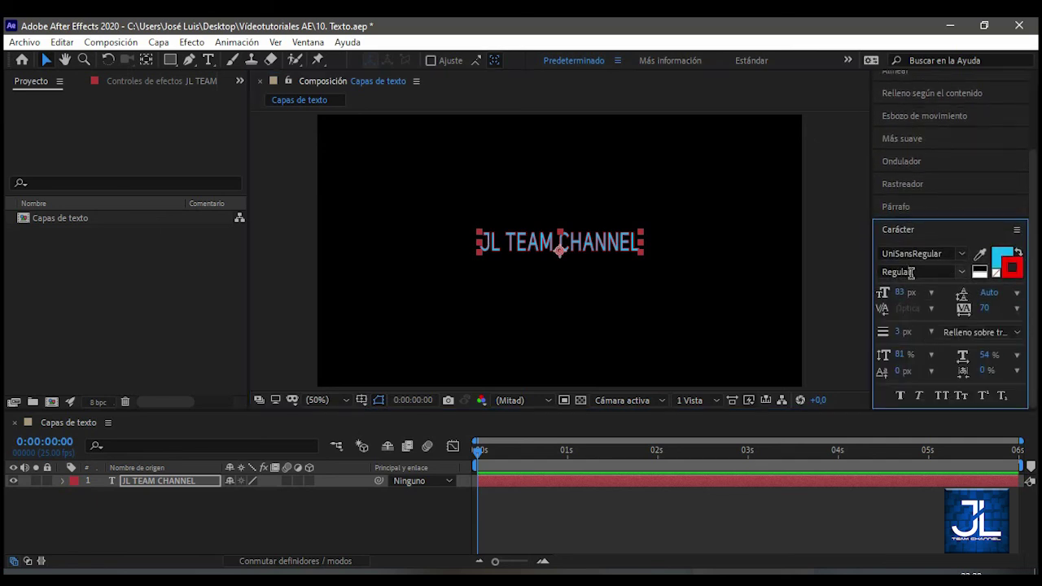